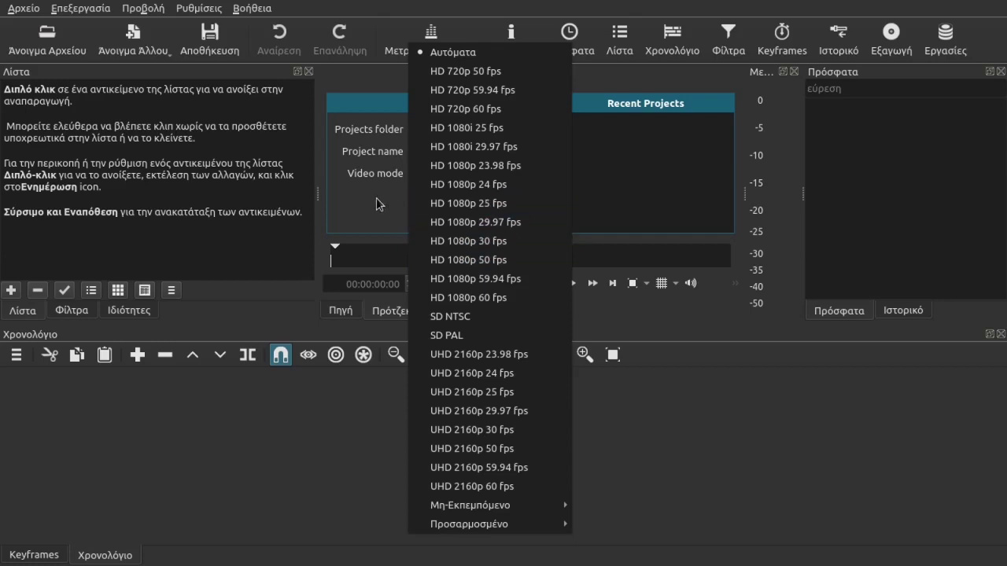
Start a new project named example-1 with the video mode left at automatic (Αυτόματα)
left_click(376, 198)
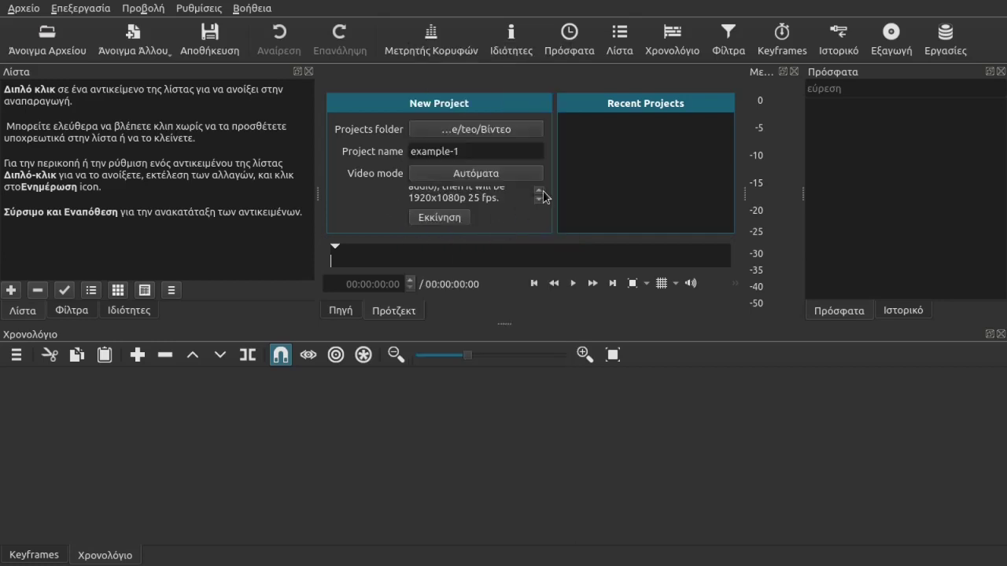
scroll(543, 192, "up", 3)
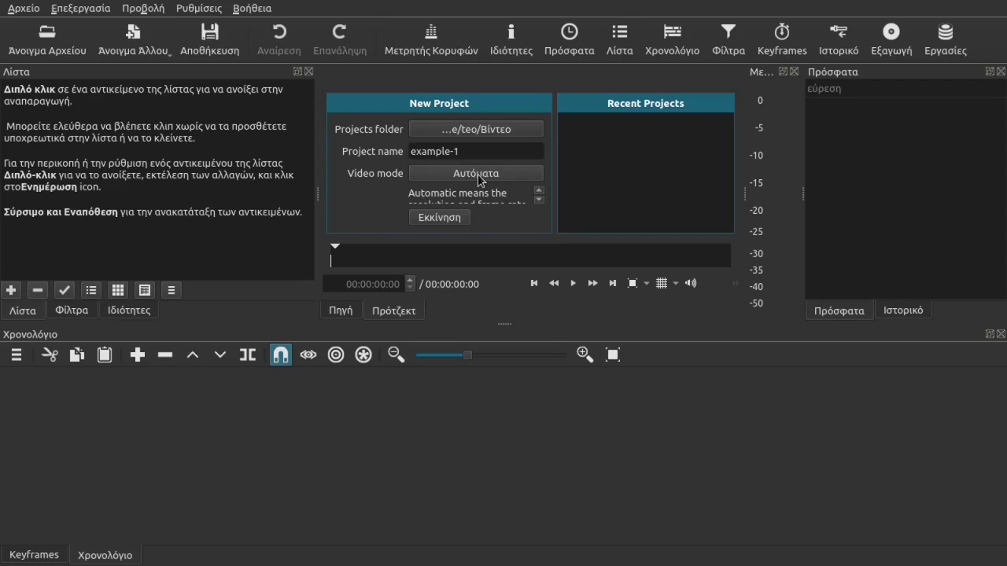
left_click(448, 224)
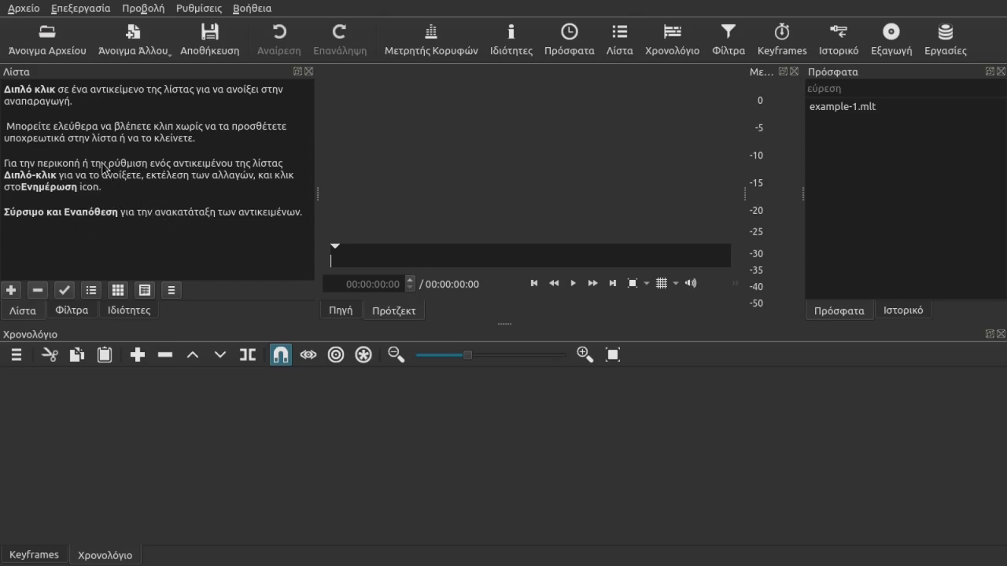
Open Zeus - 30096.mp4 from the Λήψεις folder, pause its playback and add it to the playlist
left_click(46, 39)
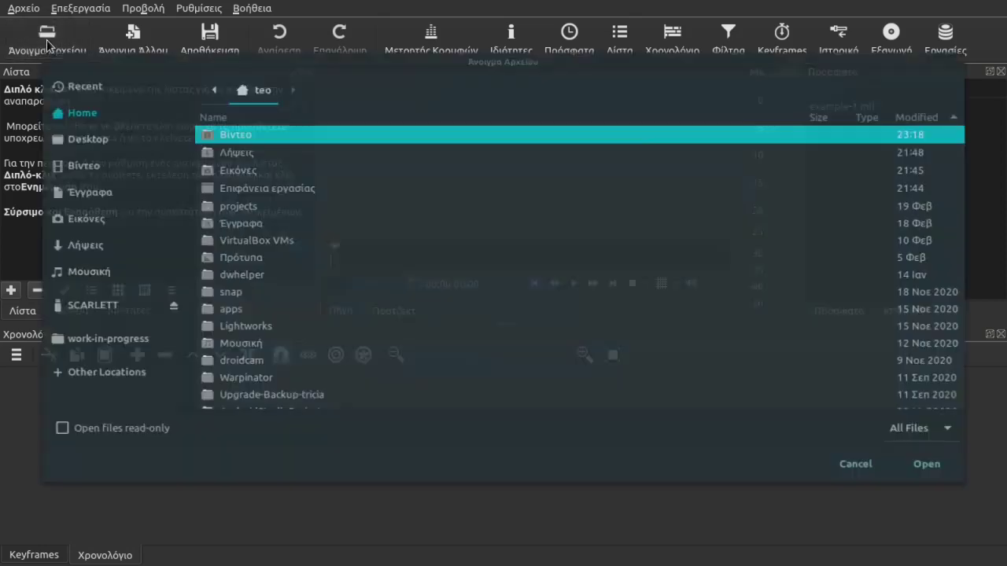
key("Down")
key("Down")
key("Down")
key("Down")
key("Down")
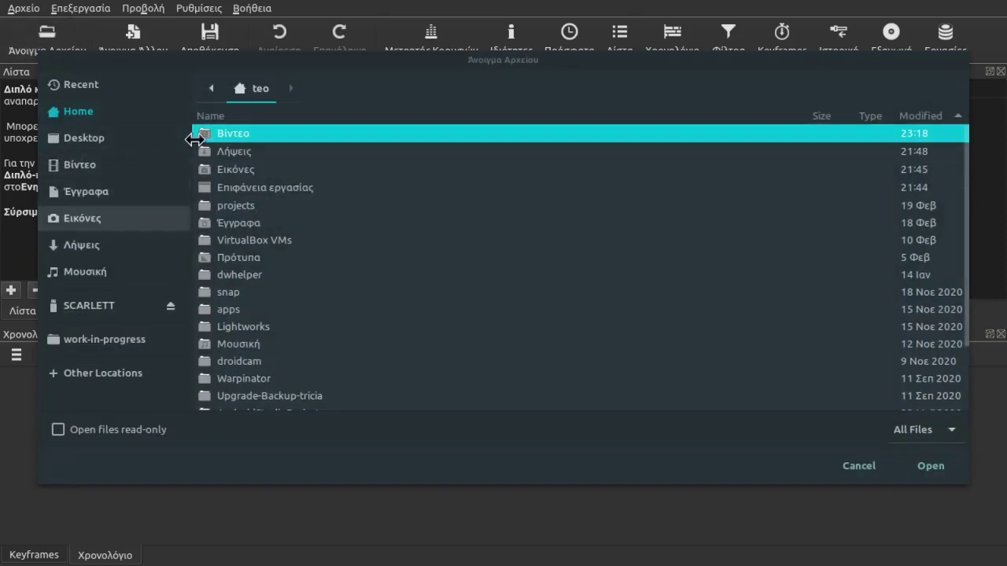
key("Return")
key("Down")
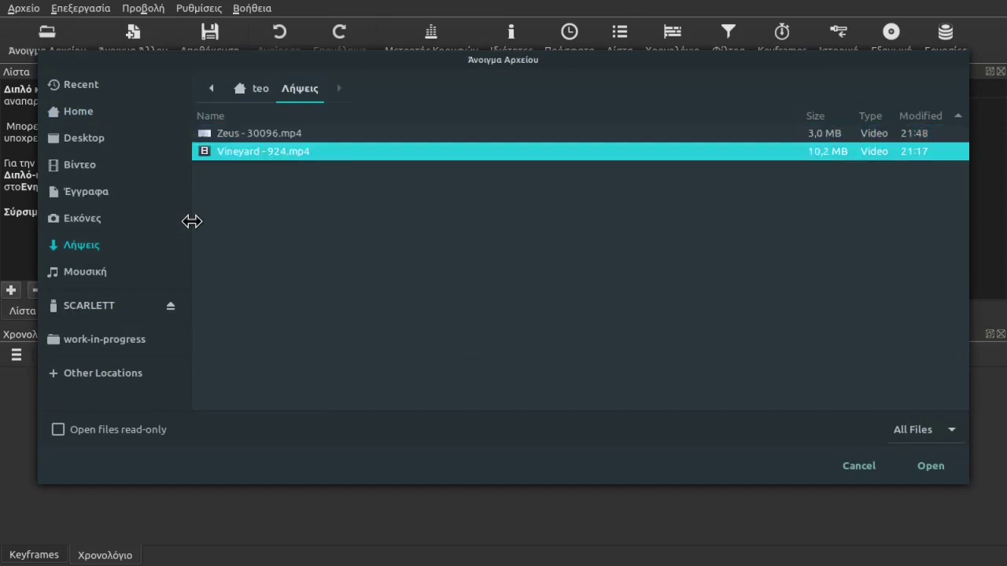
key("Up")
key("Return")
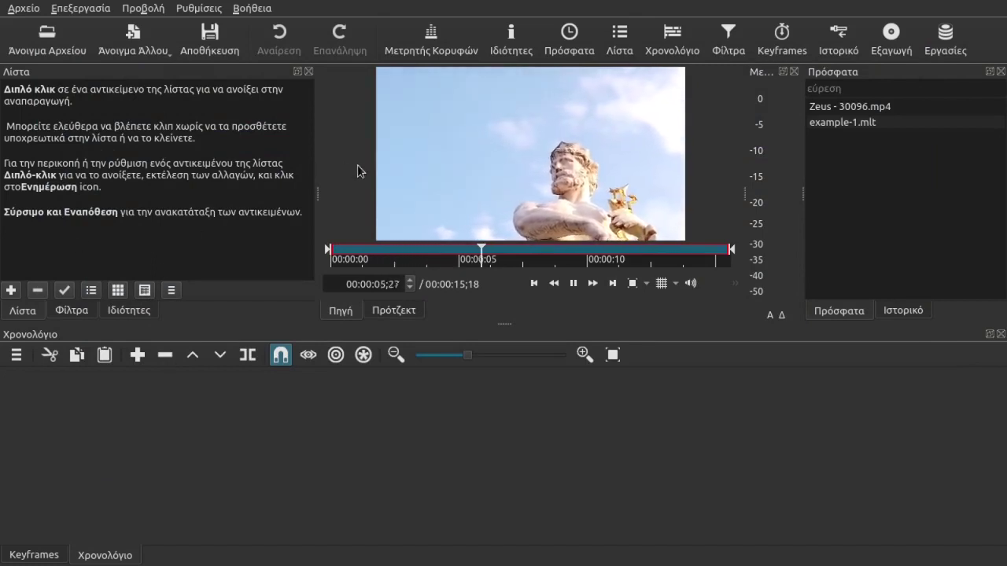
left_click(574, 285)
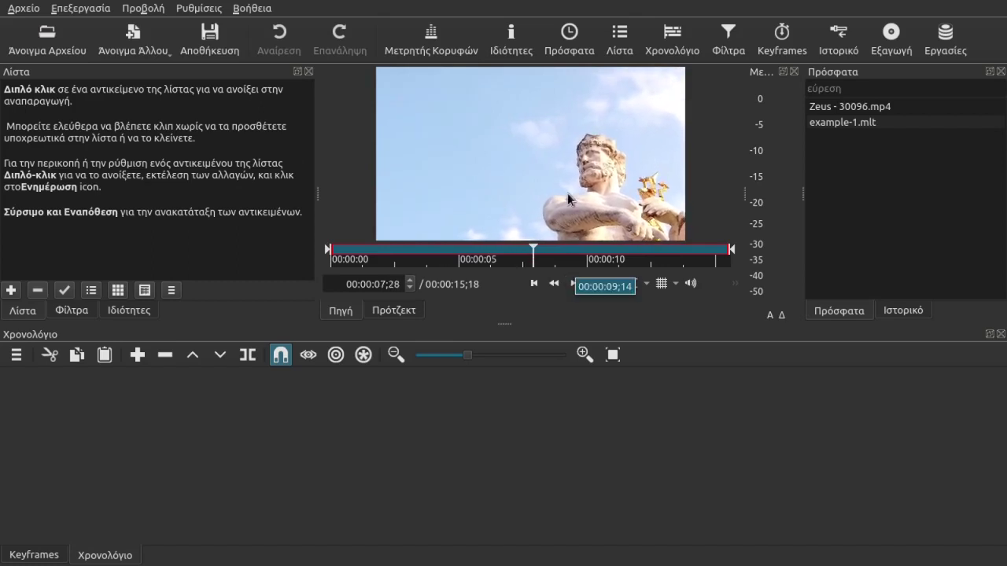
left_click(11, 290)
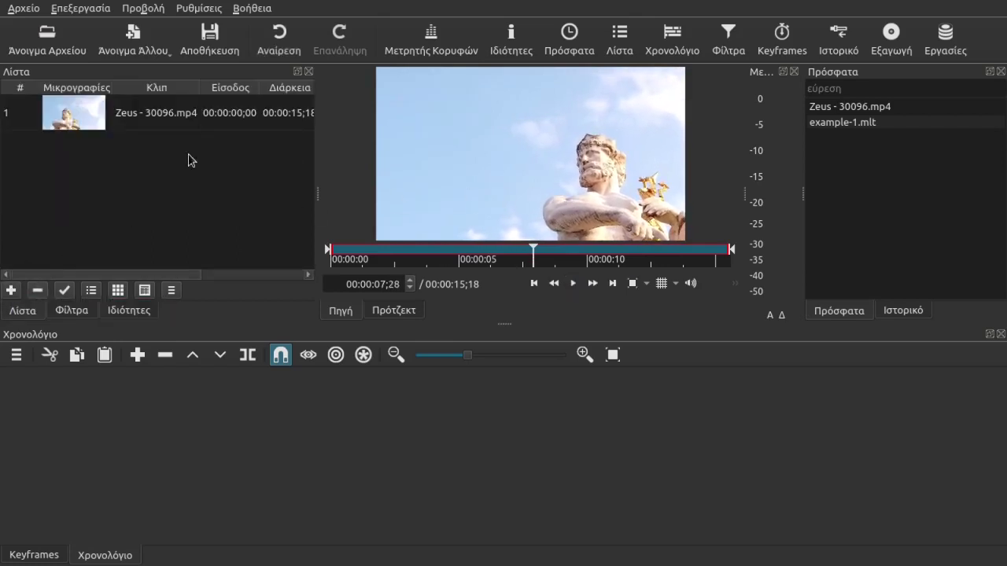
Import four consecutive Unsplash photos, from the parrots to the river gorge, from Εικόνες/sample-images into the playlist, and widen the playlist area
left_click(51, 41)
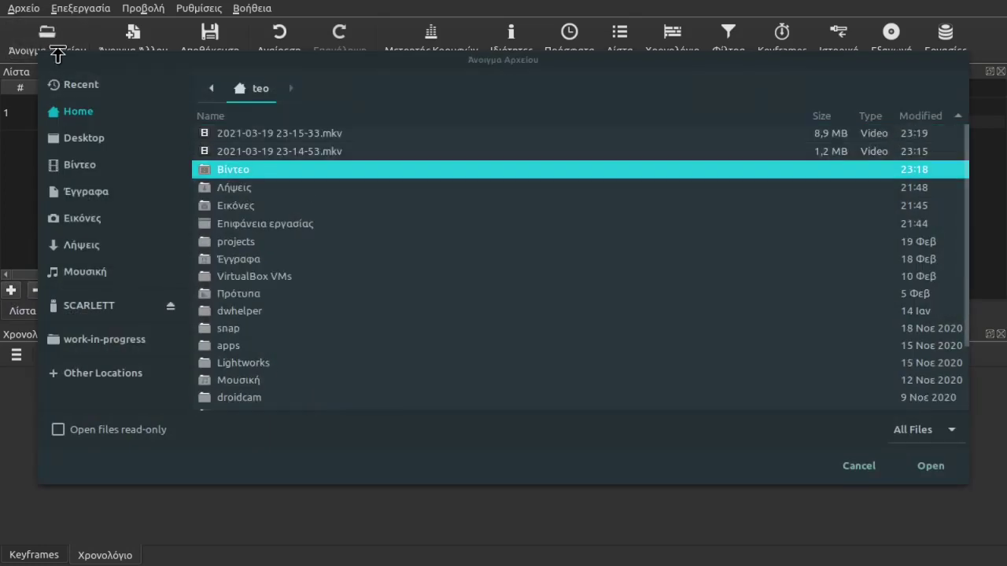
key("Down")
key("Down")
key("Return")
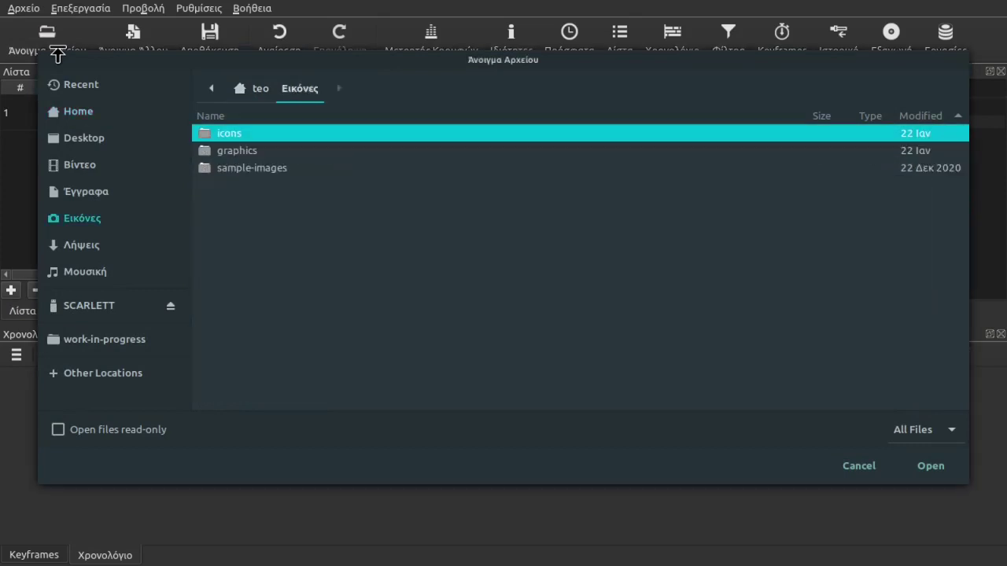
double_click(252, 168)
left_click(315, 237)
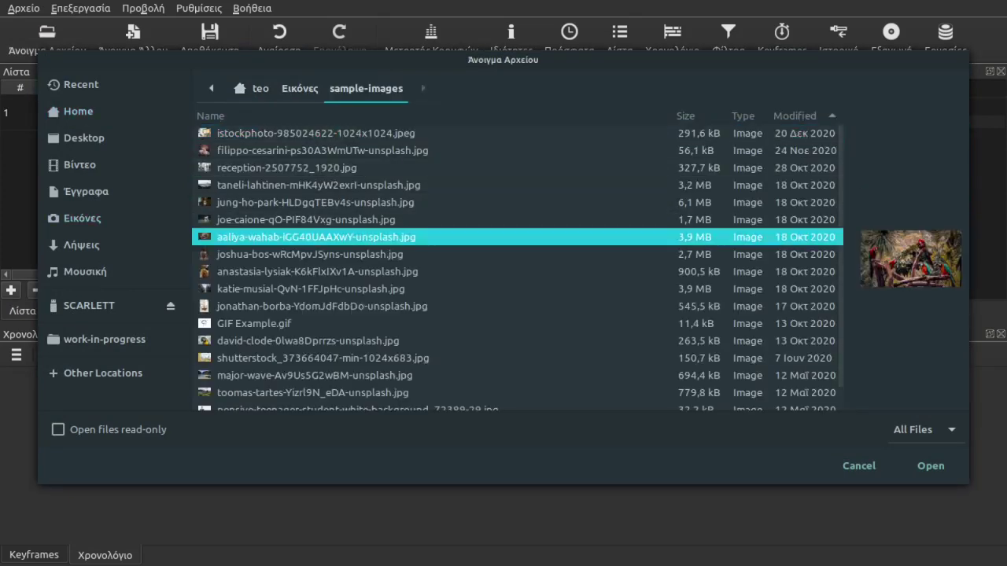
left_click(311, 289, "shift")
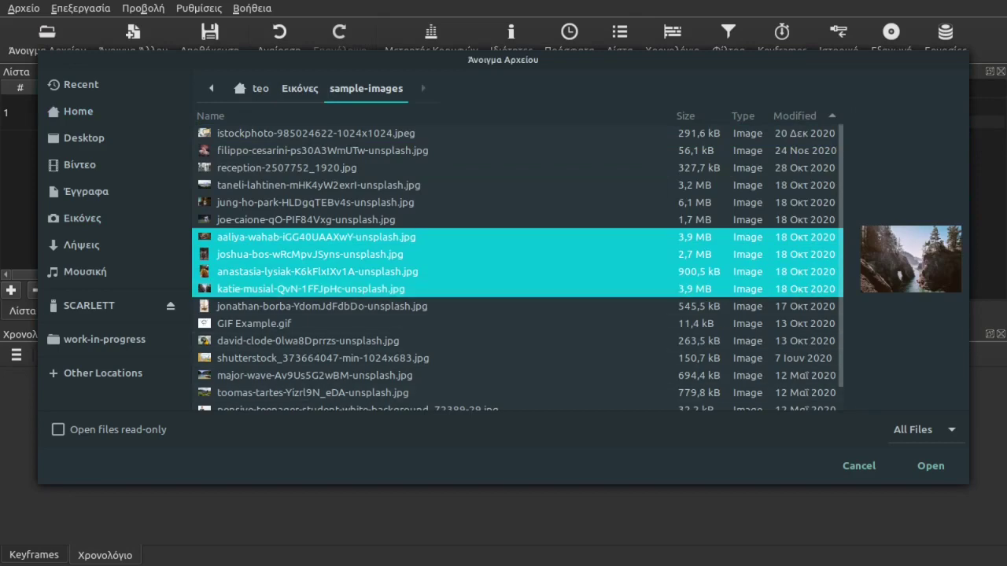
left_click(929, 470)
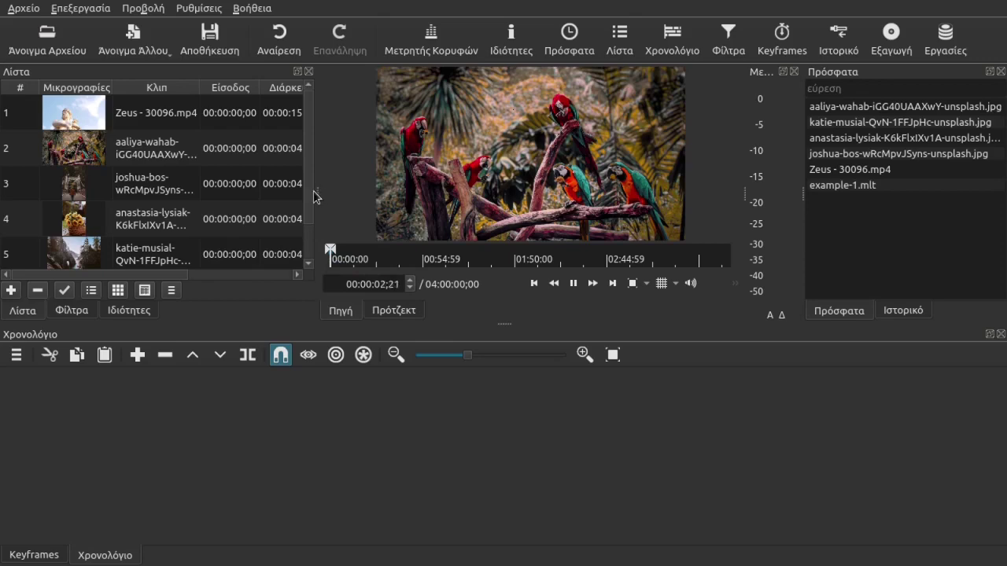
left_click_drag(321, 192, 350, 194)
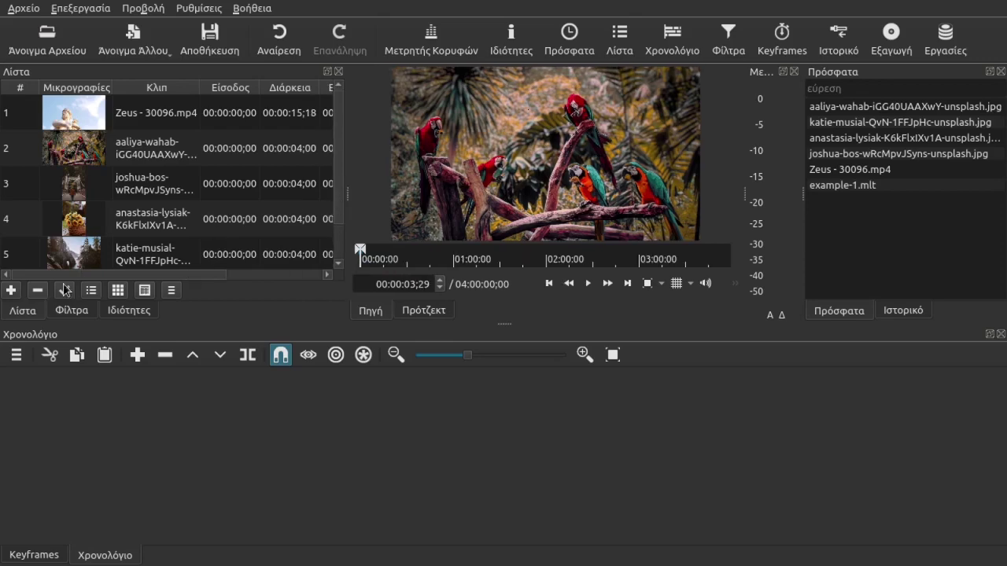
Open Mikal Cronin - Made My Mind Up.mp3 from the Μουσική folder, play it briefly and add it to the playlist
left_click(55, 56)
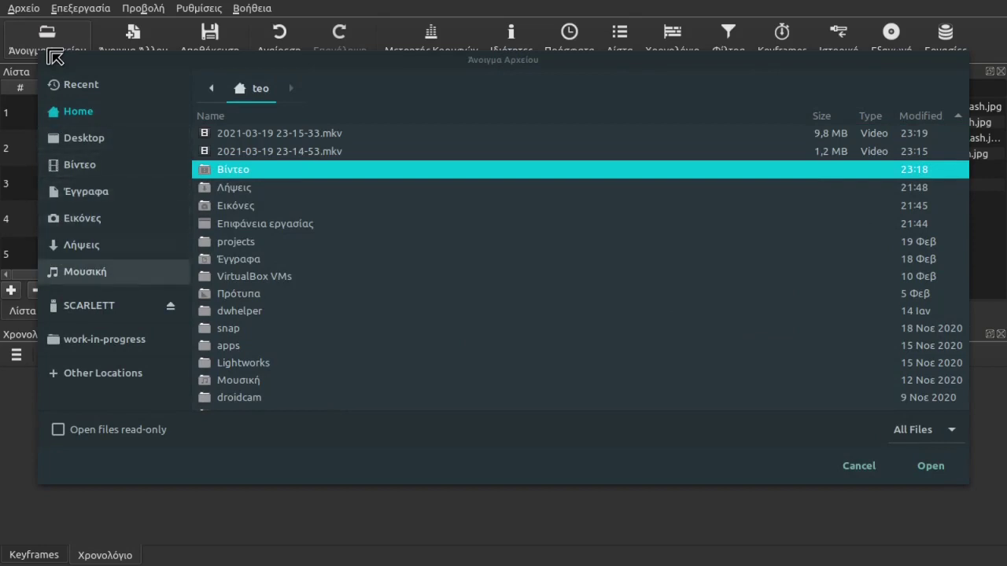
left_click(185, 269)
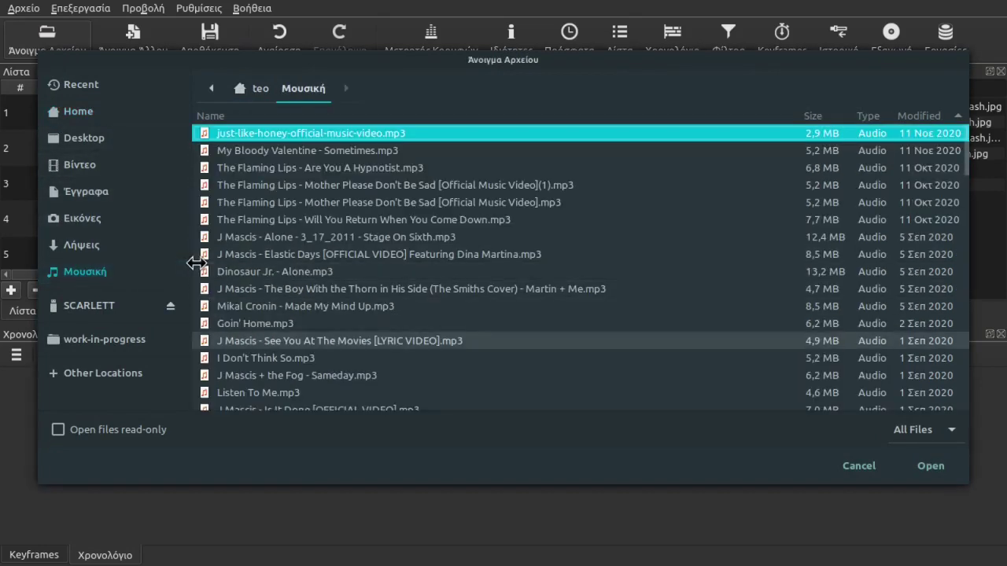
double_click(355, 306)
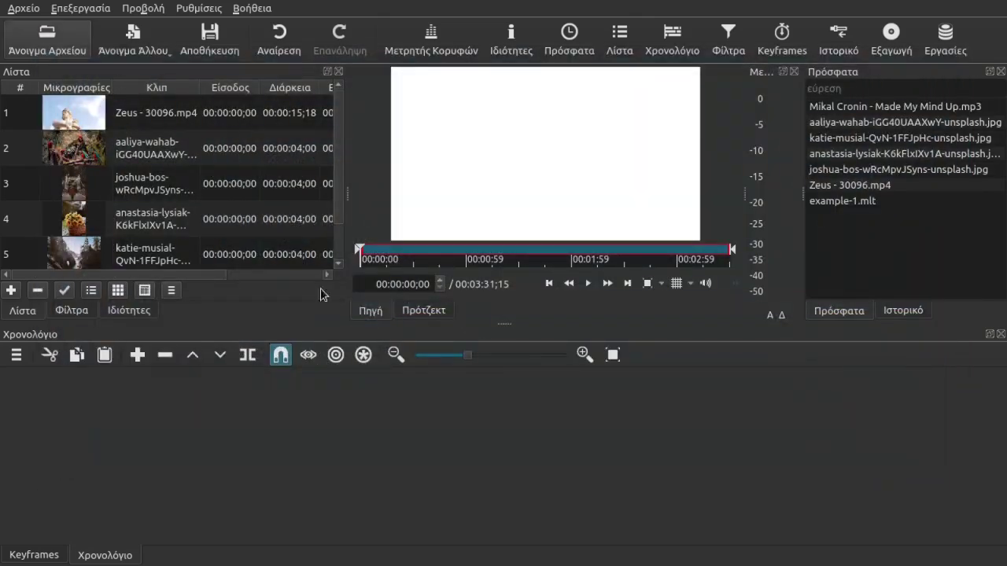
left_click(590, 285)
left_click_drag(341, 164, 340, 237)
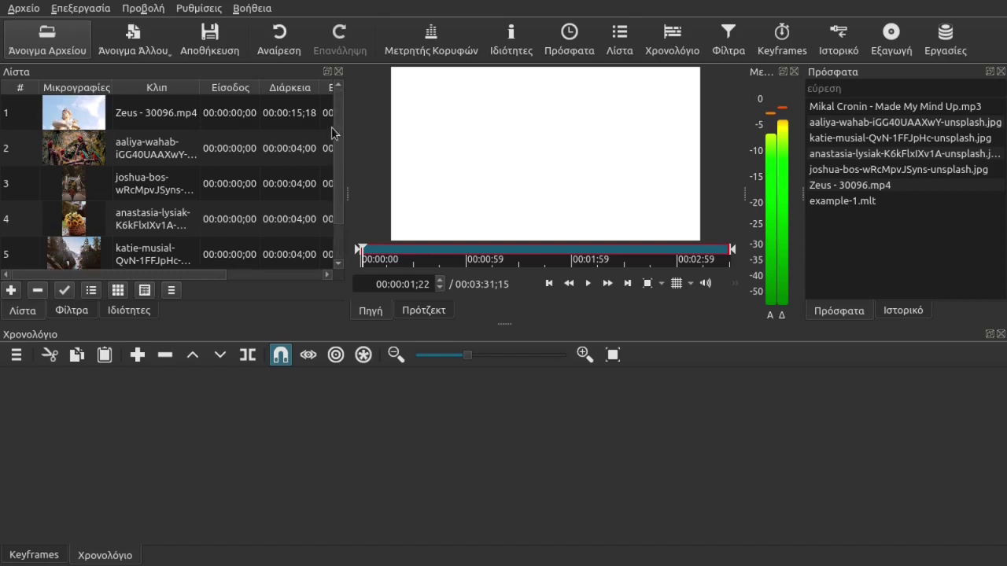
left_click(11, 291)
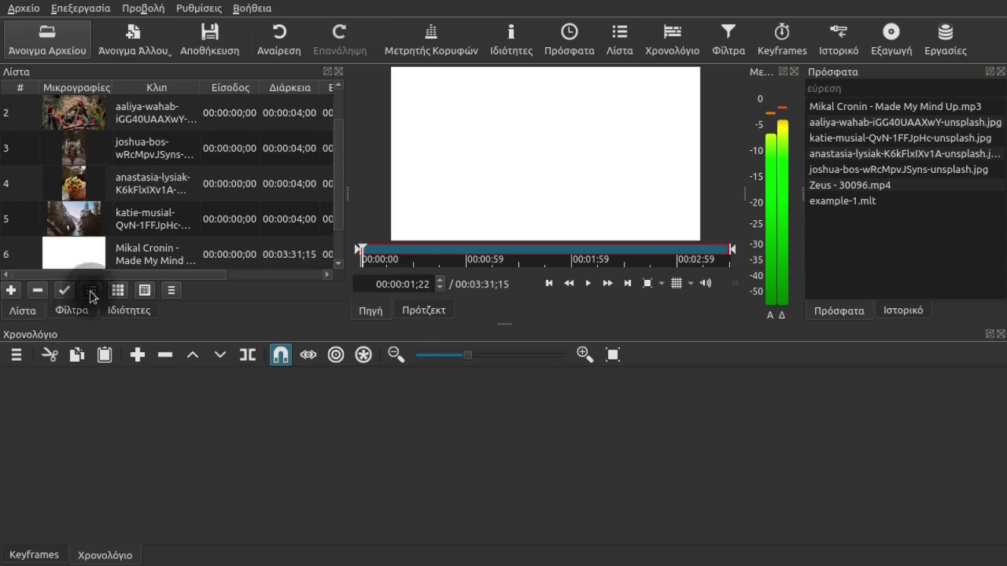
Try the playlist's tile and icon layouts and return to the detailed layout with thumbnails
left_click(91, 290)
left_click(114, 291)
left_click(144, 291)
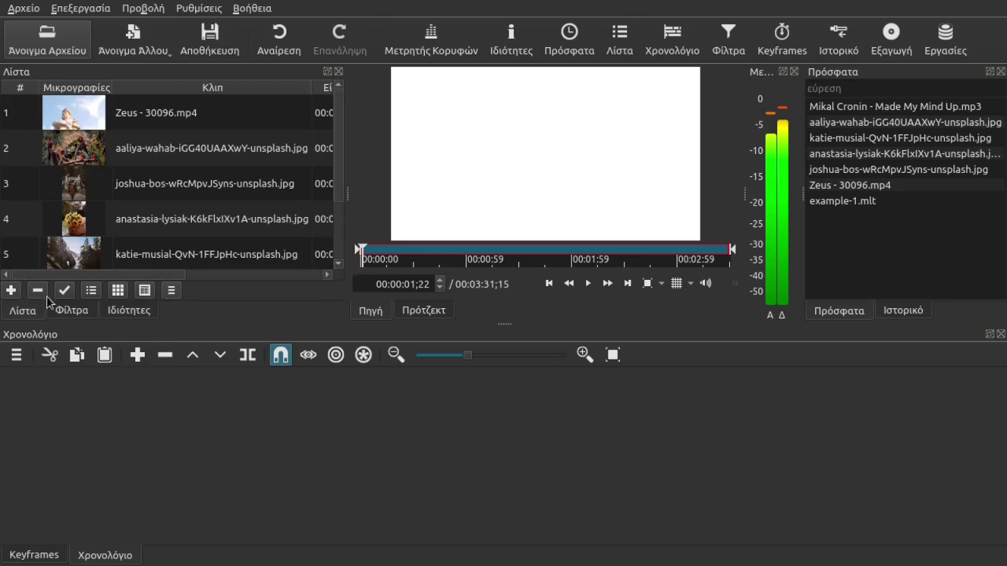
Remove the fourth item, an Unsplash photo, from the playlist
scroll(275, 189, "down", 1)
left_click(199, 183)
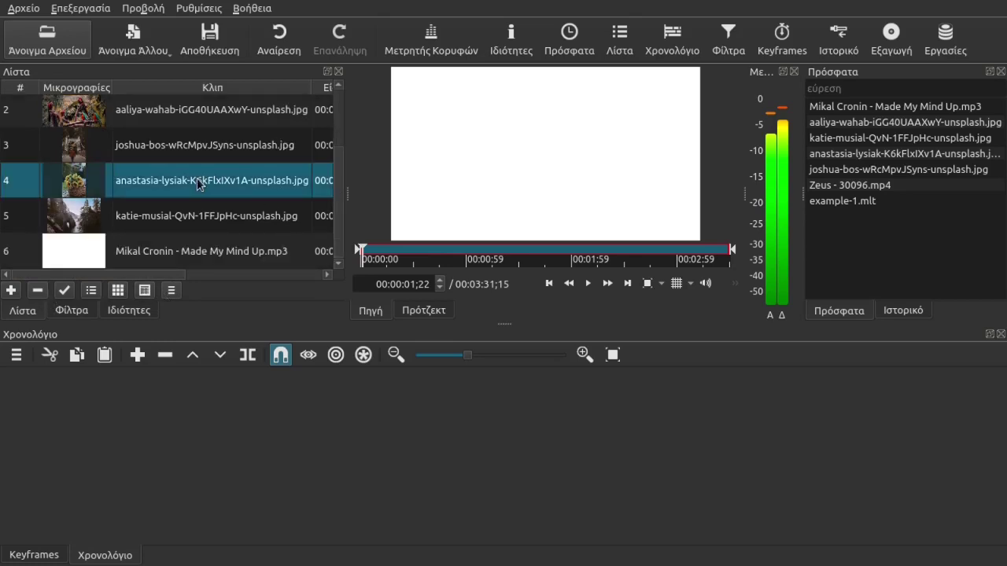
left_click(37, 291)
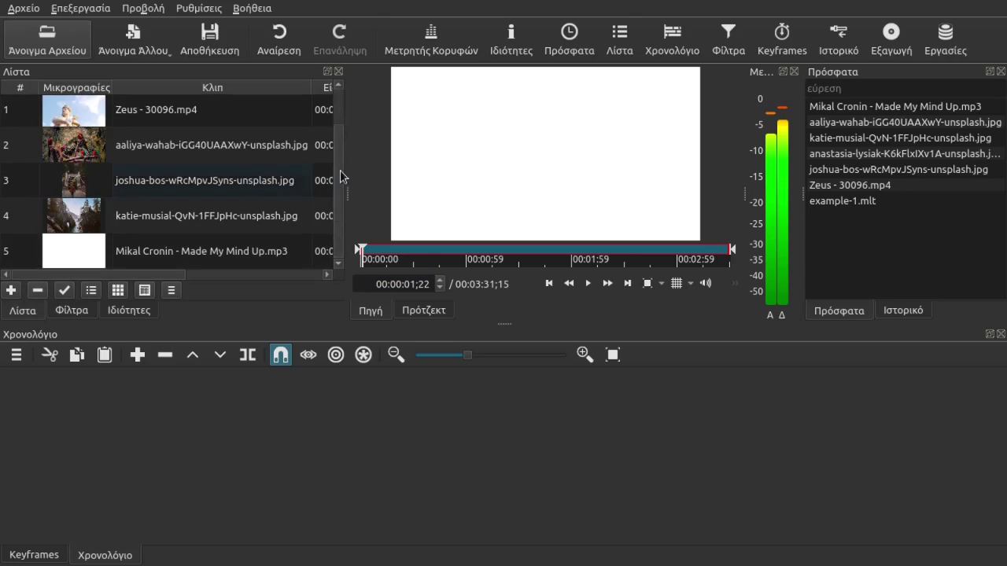
Preview the Zeus clip, the parrots photo and the bridge photo from the playlist, and reload the Zeus clip in the source player
scroll(344, 148, "up", 1)
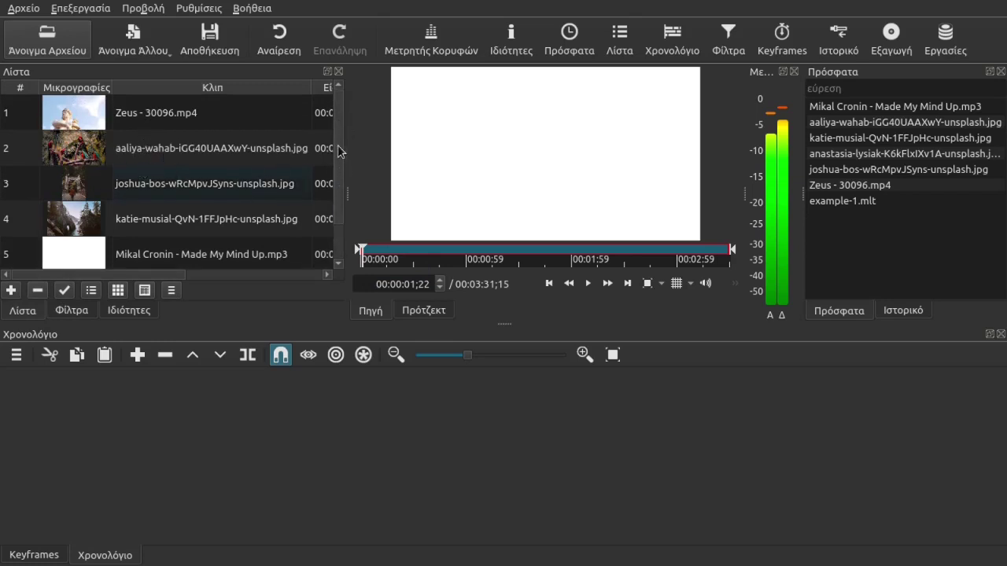
left_click(154, 117)
double_click(79, 121)
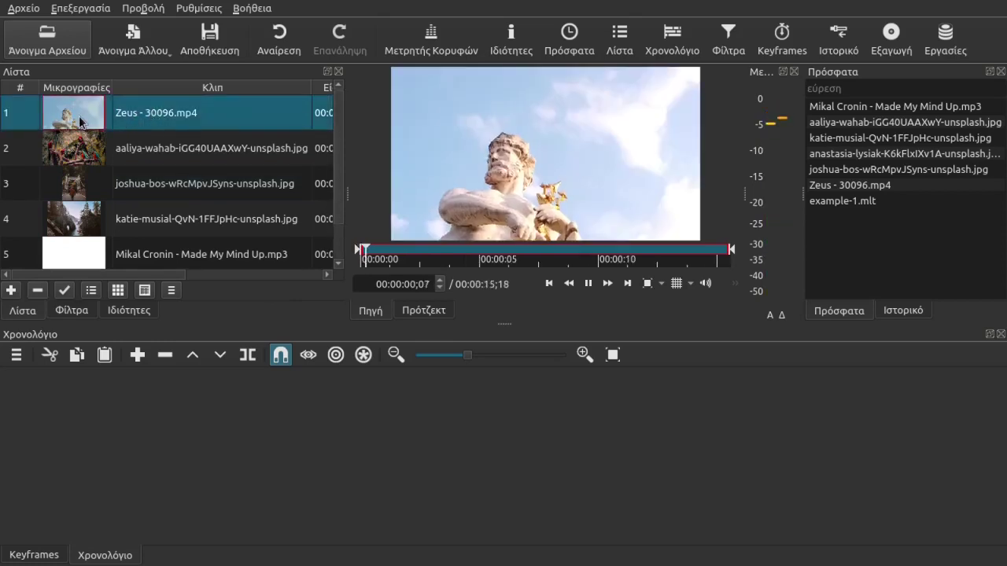
double_click(197, 150)
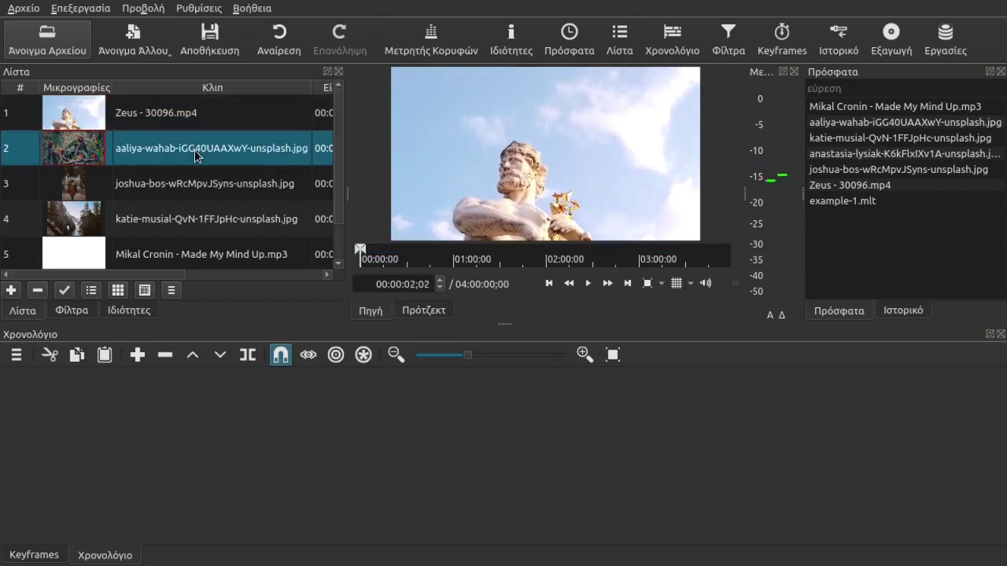
double_click(249, 181)
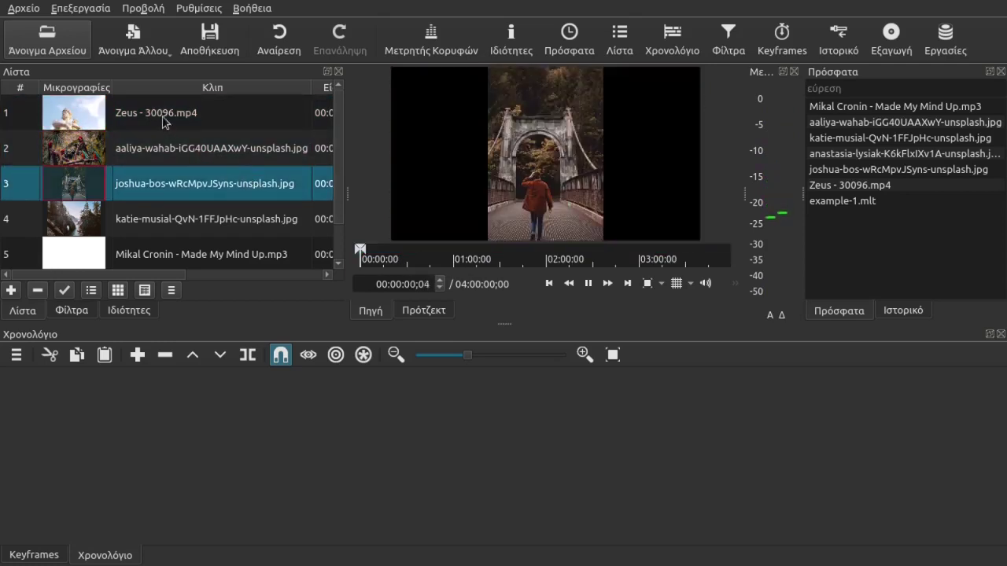
double_click(165, 116)
left_click(527, 206)
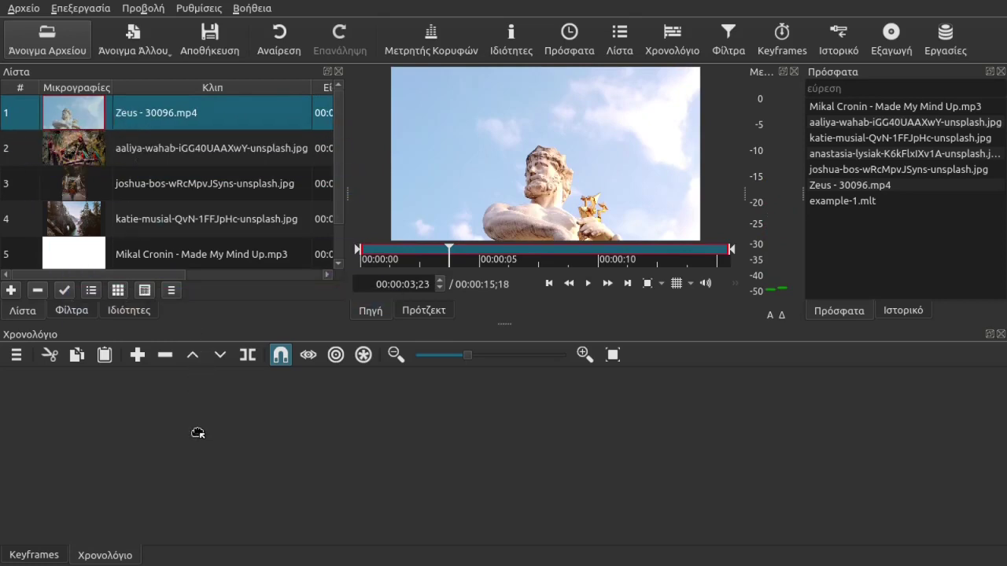
Place the Zeus - 30096.mp4 clip from the playlist at the start of a new video track in the timeline
mouse_move(118, 104)
left_mouse_down()
mouse_move(137, 99)
mouse_move(142, 115)
mouse_move(129, 287)
mouse_move(173, 420)
mouse_move(149, 111)
mouse_move(128, 105)
left_mouse_up()
right_click(130, 108)
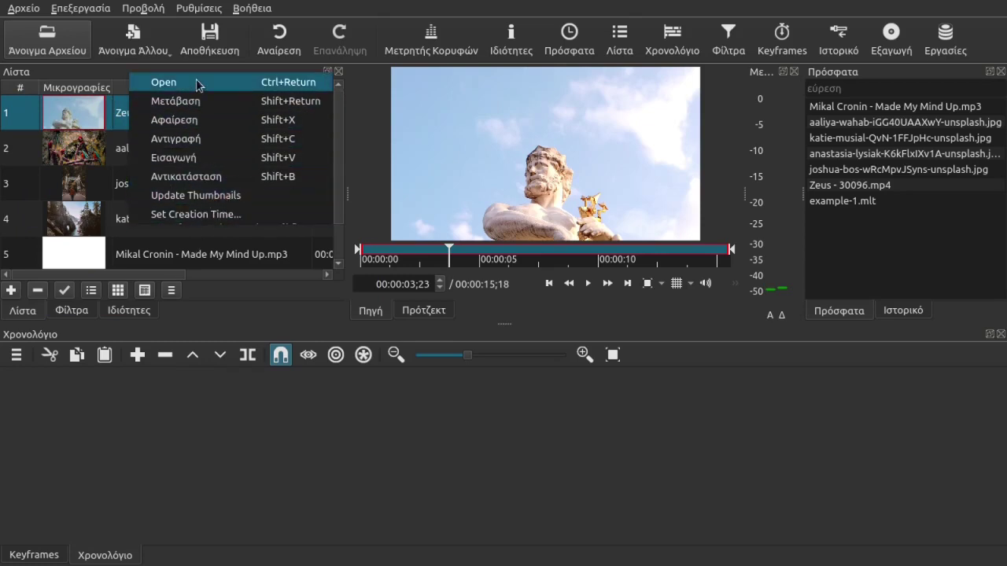
left_click(100, 111)
left_click_drag(116, 113, 167, 424)
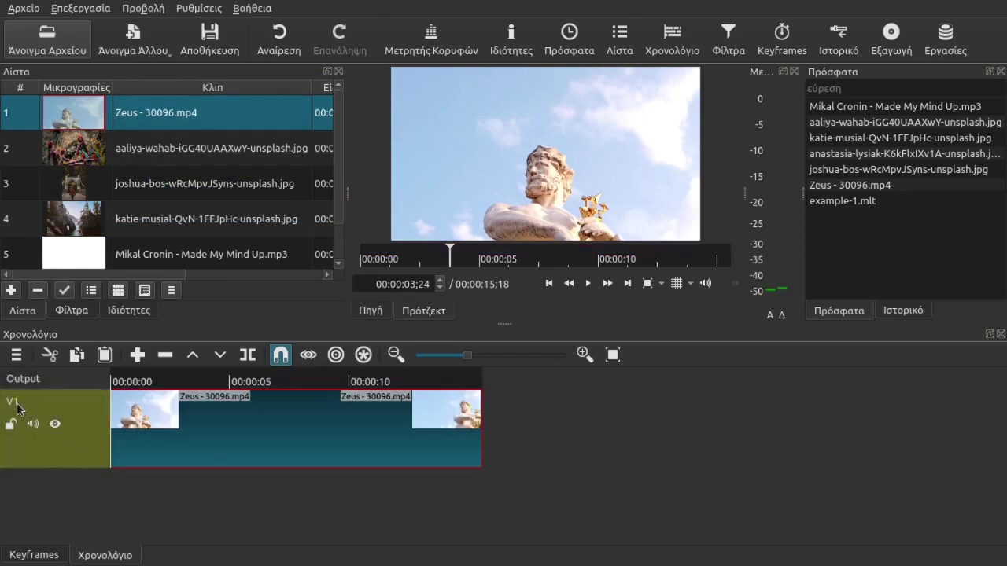
double_click(24, 405)
left_click(58, 449)
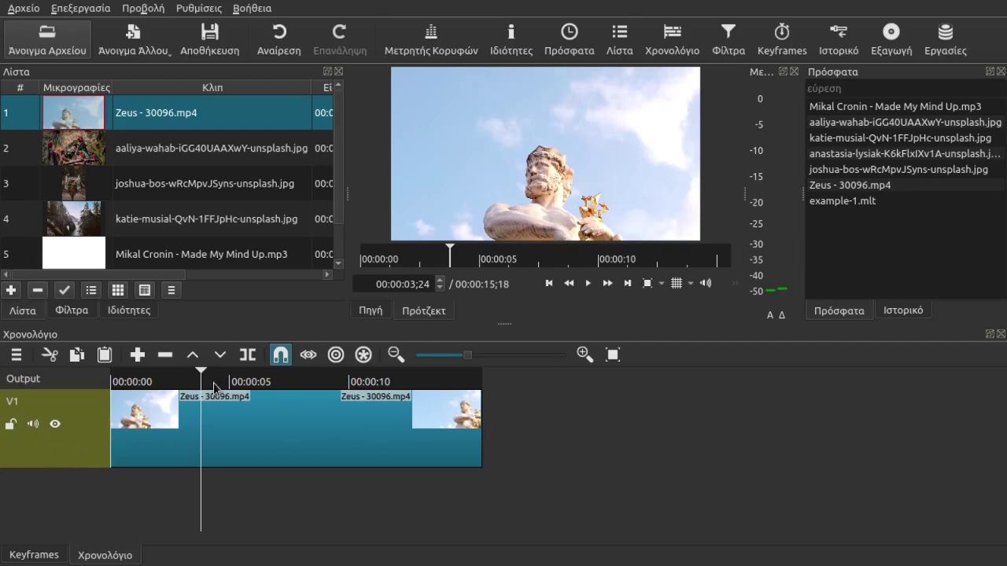
Scrub the timeline playhead to about 00:00:13;07 and zoom the timeline to fit the whole Zeus clip
left_click_drag(201, 376, 425, 405)
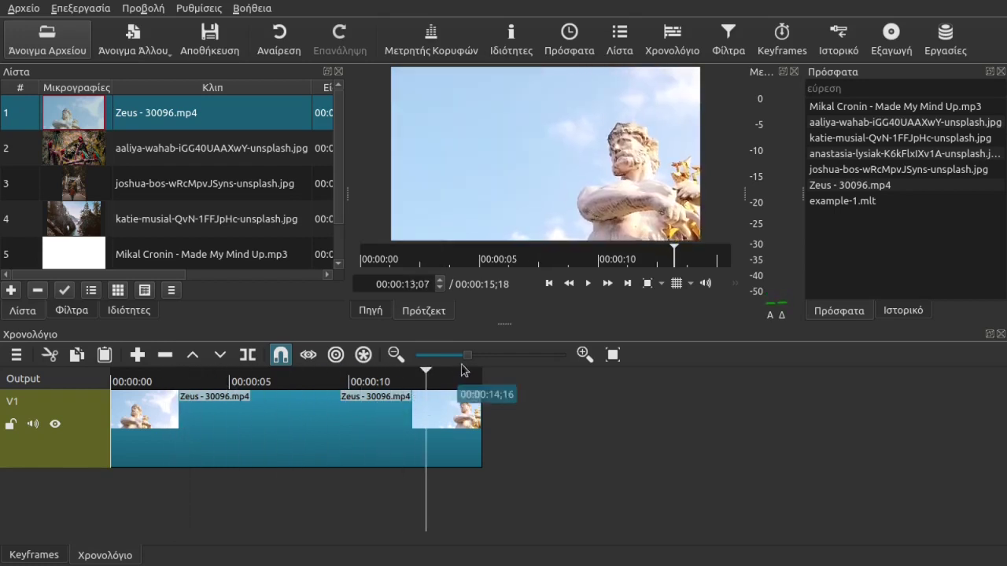
mouse_move(472, 359)
left_mouse_down()
mouse_move(508, 359)
mouse_move(460, 359)
left_mouse_up()
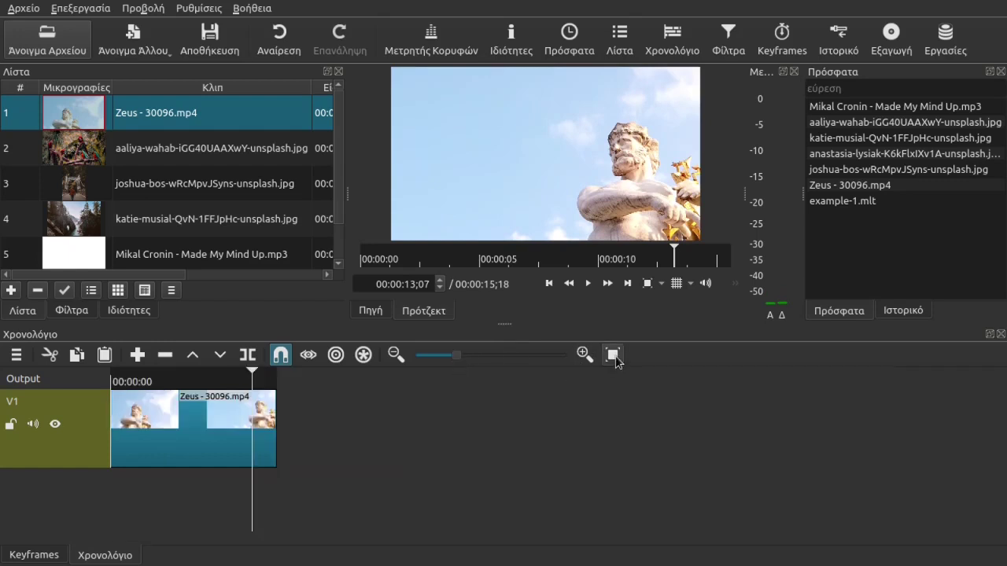
left_click(614, 357)
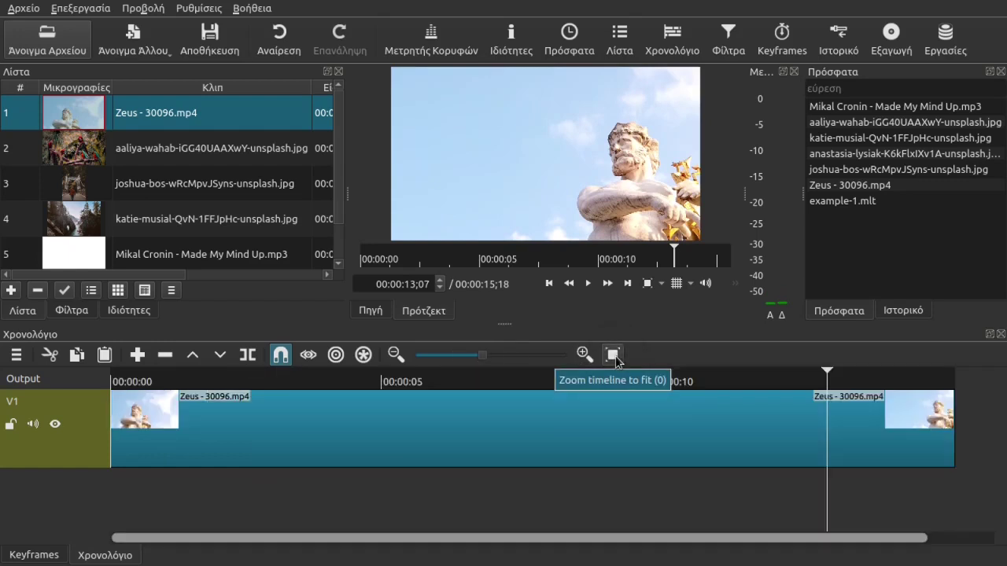
left_click_drag(555, 540, 483, 555)
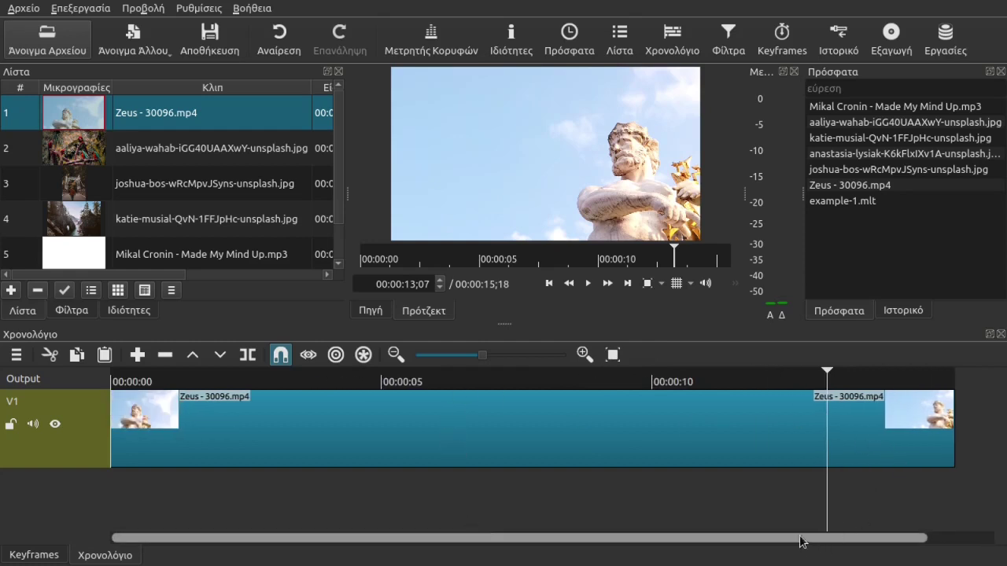
Add the parrots photo aaliya-wahab-iGG40UAAXwY-unsplash.jpg to the V1 track, leaving a gap after the Zeus clip
left_click_drag(801, 541, 595, 544)
left_click(430, 418)
left_click_drag(482, 359, 489, 363)
left_click(468, 419)
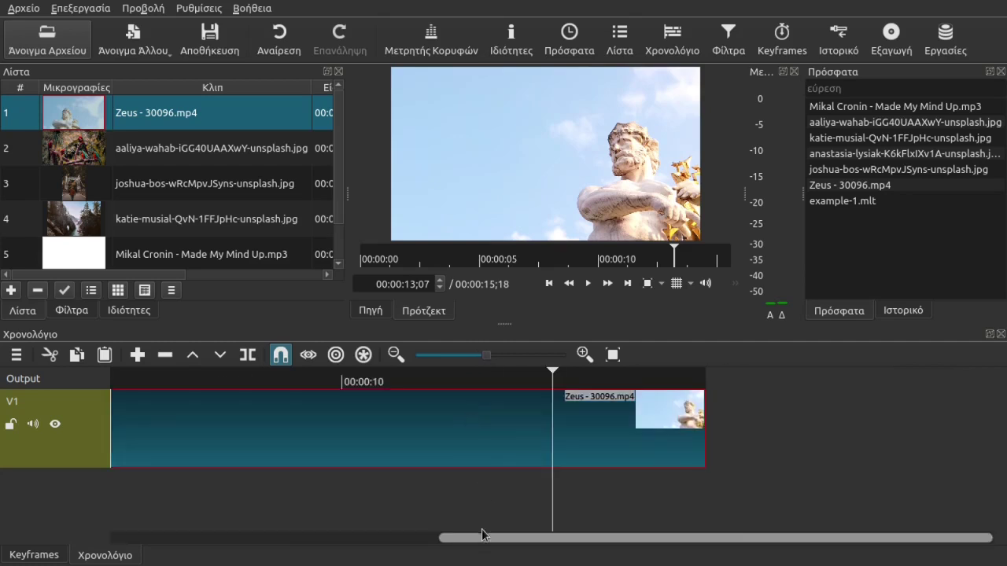
left_click_drag(482, 535, 429, 540)
left_click_drag(487, 356, 454, 364)
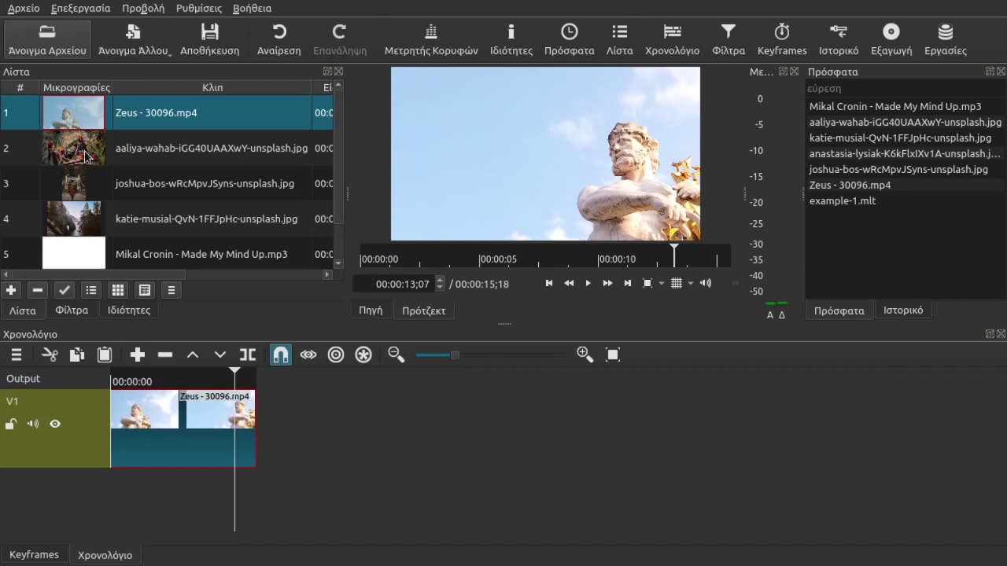
left_click_drag(85, 155, 333, 424)
left_click(613, 355)
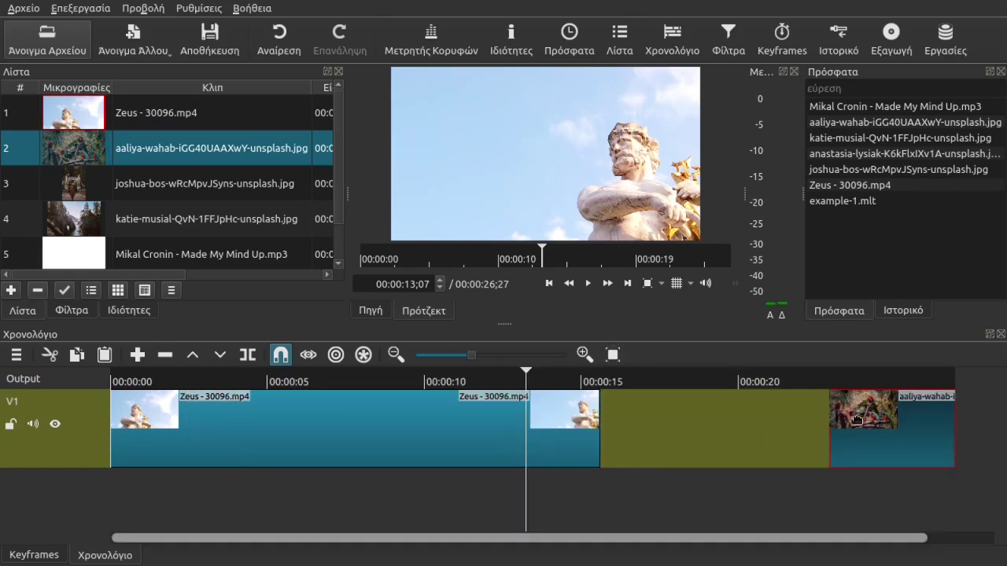
Move the parrots photo earlier on the V1 track until it directly follows the Zeus clip
left_click_drag(874, 423, 717, 424)
left_click_drag(540, 382, 723, 393)
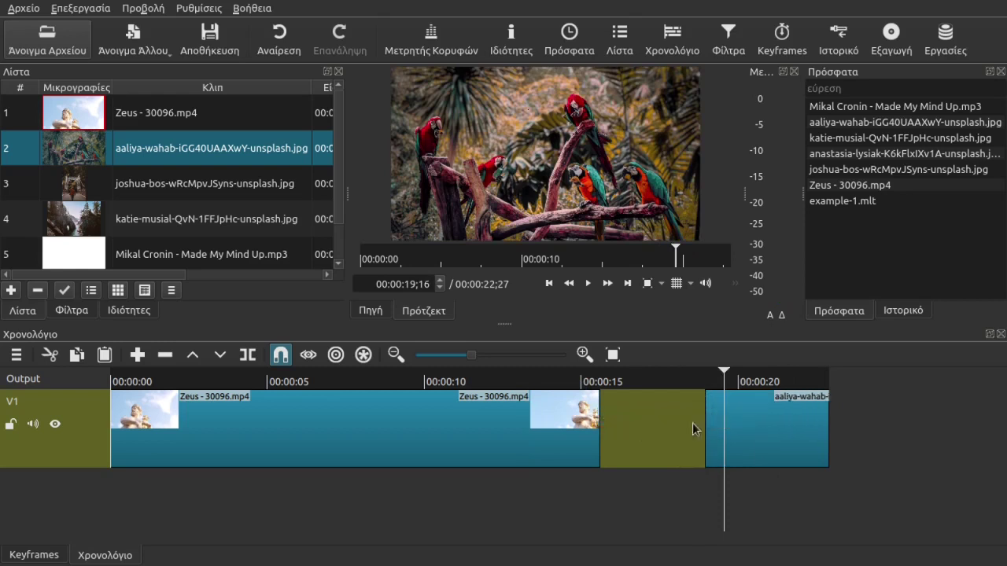
left_click_drag(751, 425, 671, 422)
left_click_drag(655, 423, 657, 423)
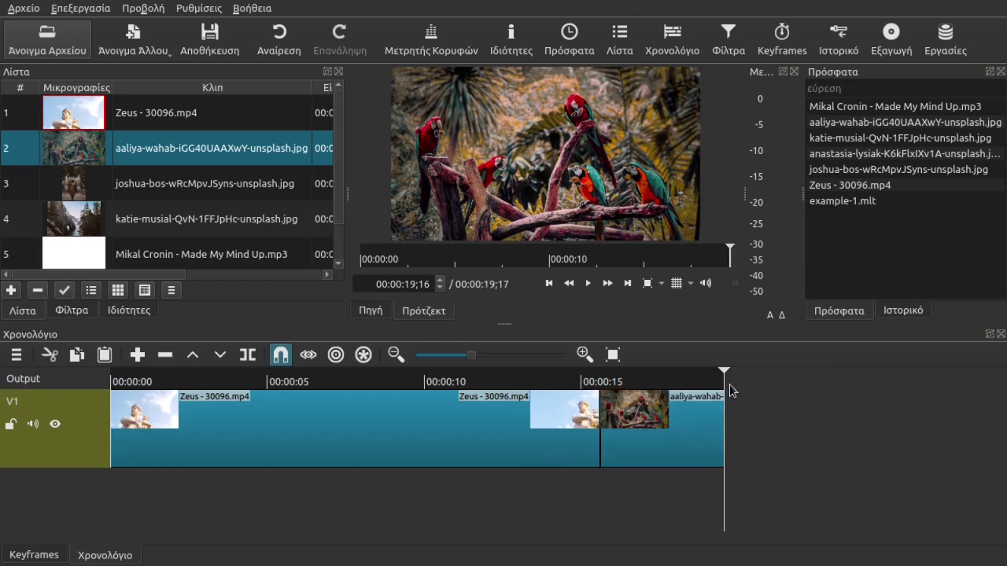
Extend the end of the parrots photo to about 00:00:23;01 and scrub the playhead back to about 00:00:08;25
left_click_drag(725, 420, 840, 429)
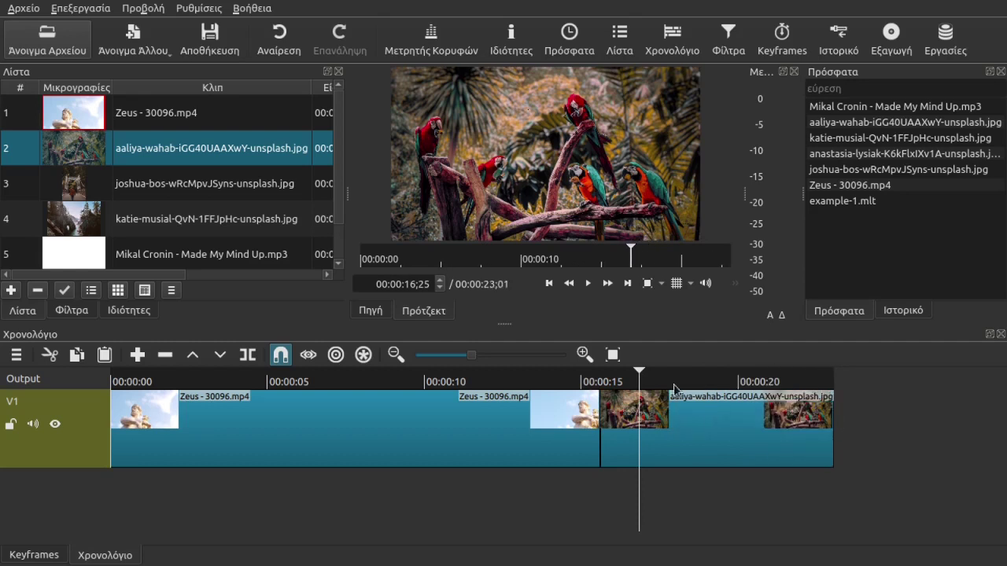
left_click_drag(667, 377, 388, 416)
key("l")
key("l")
key("l")
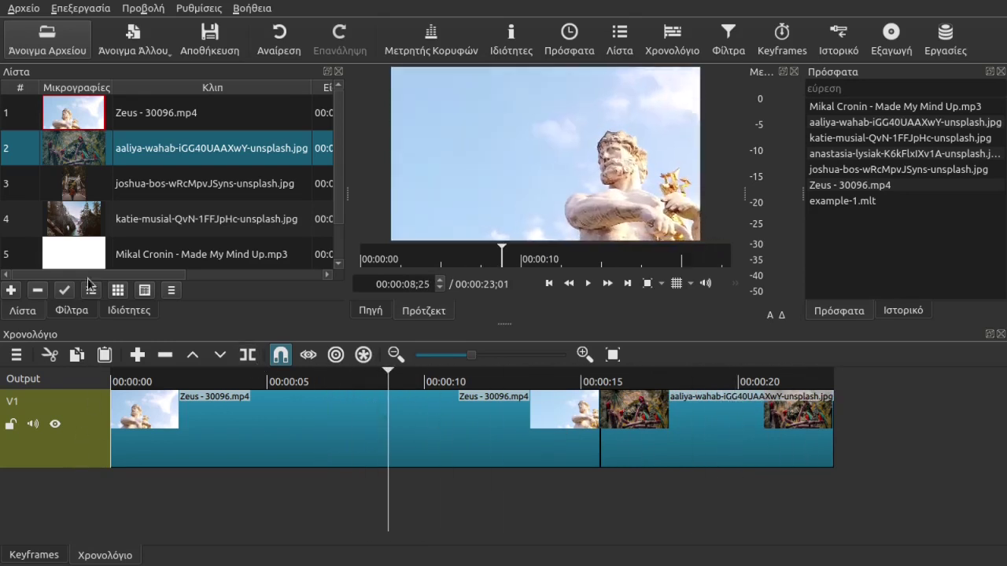
Add an audio track to the timeline below the V1 track
scroll(334, 161, "down", 1)
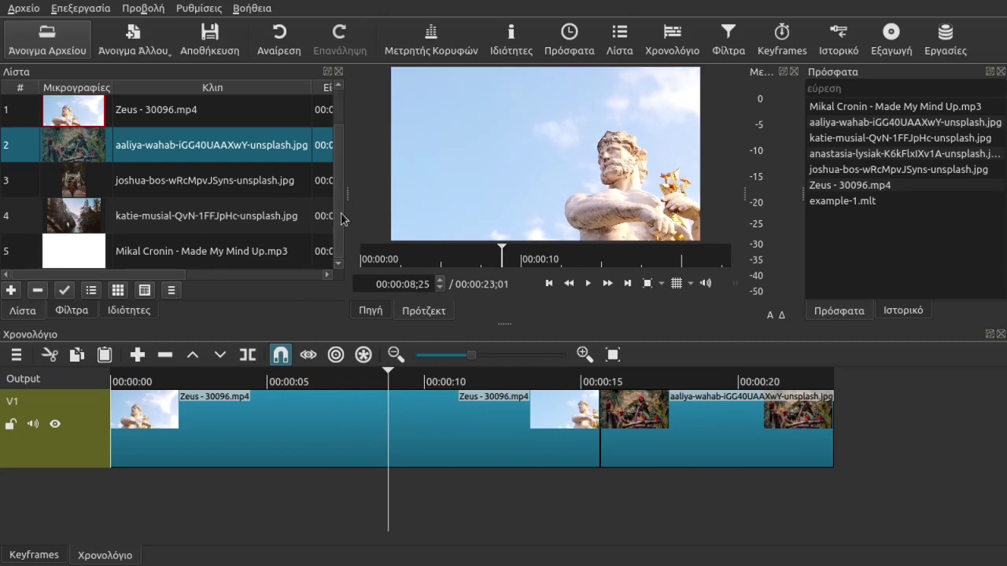
right_click(30, 497)
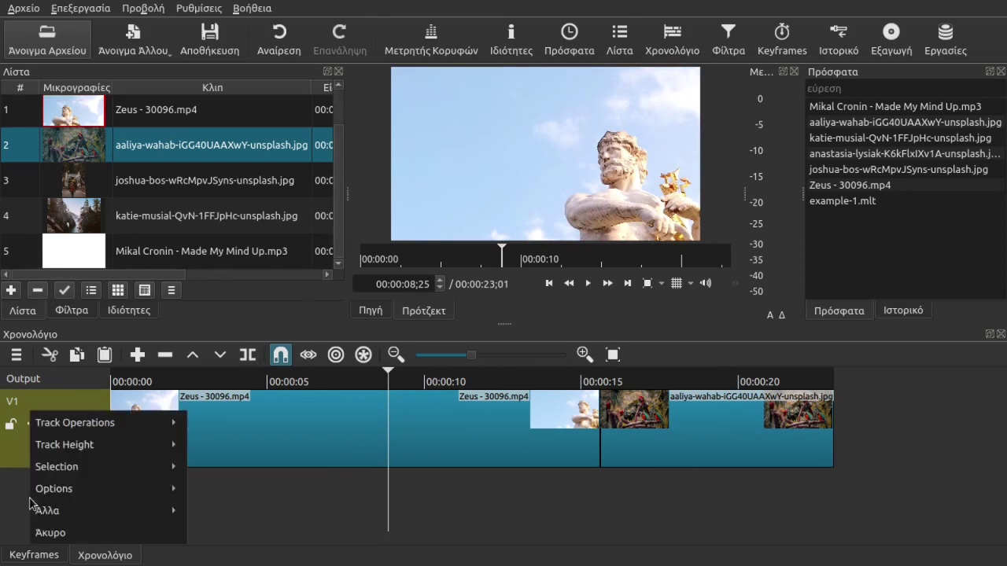
mouse_move(61, 454)
mouse_move(75, 431)
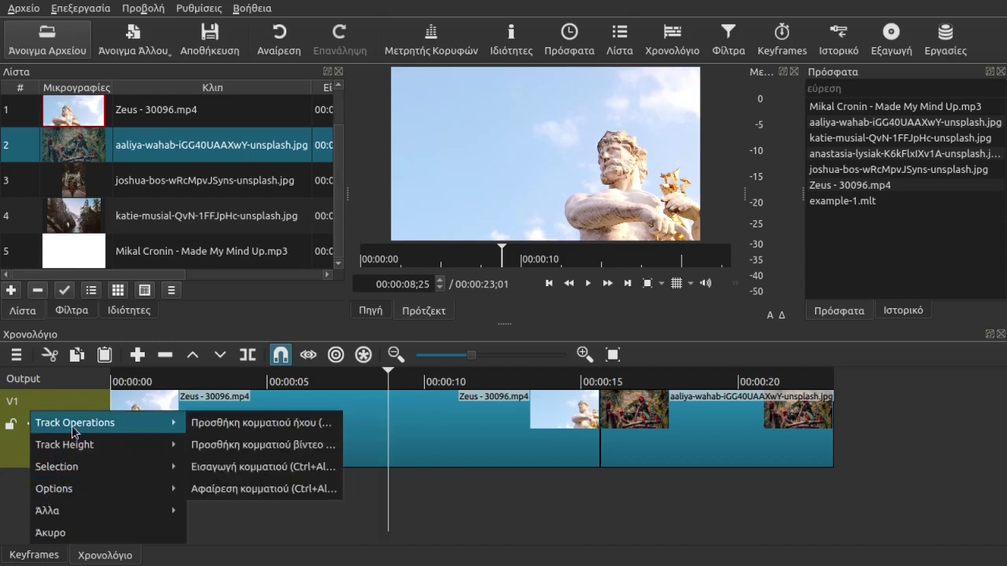
left_click(295, 423)
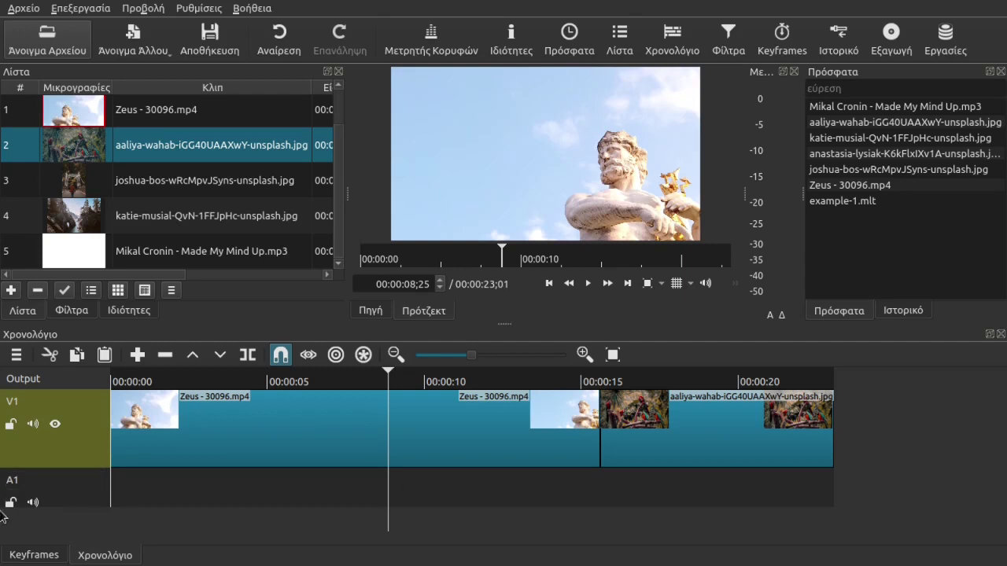
double_click(57, 484)
left_click(134, 499)
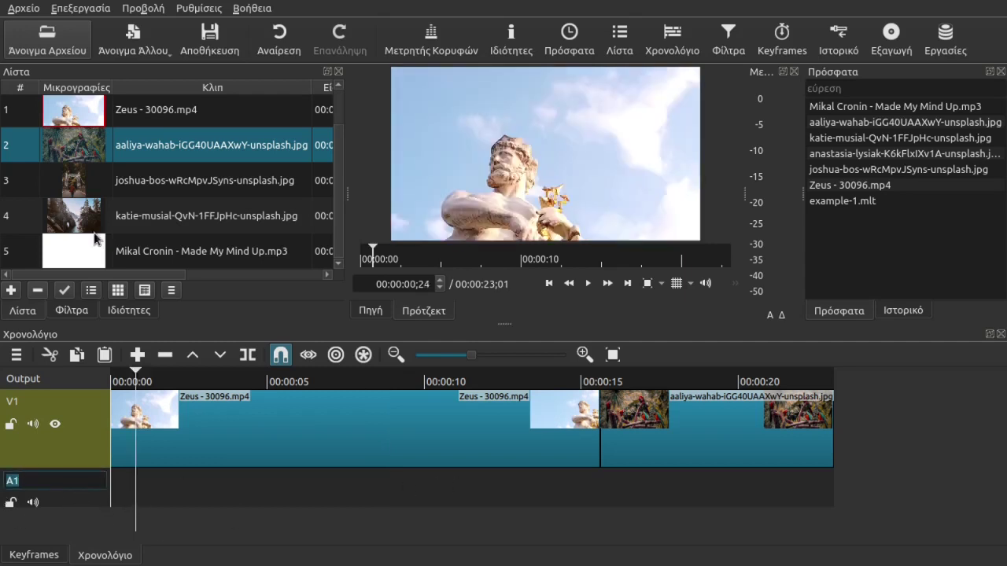
key("Escape")
Place Mikal Cronin - Made My Mind Up.mp3 from the playlist on the A1 track and align it with the timeline start
left_click(53, 257)
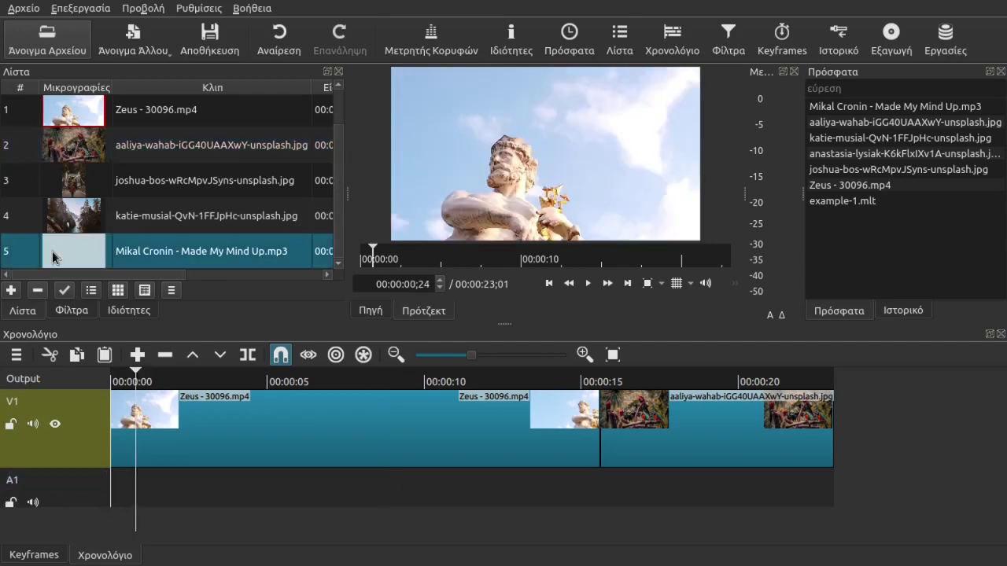
left_click_drag(54, 256, 160, 488)
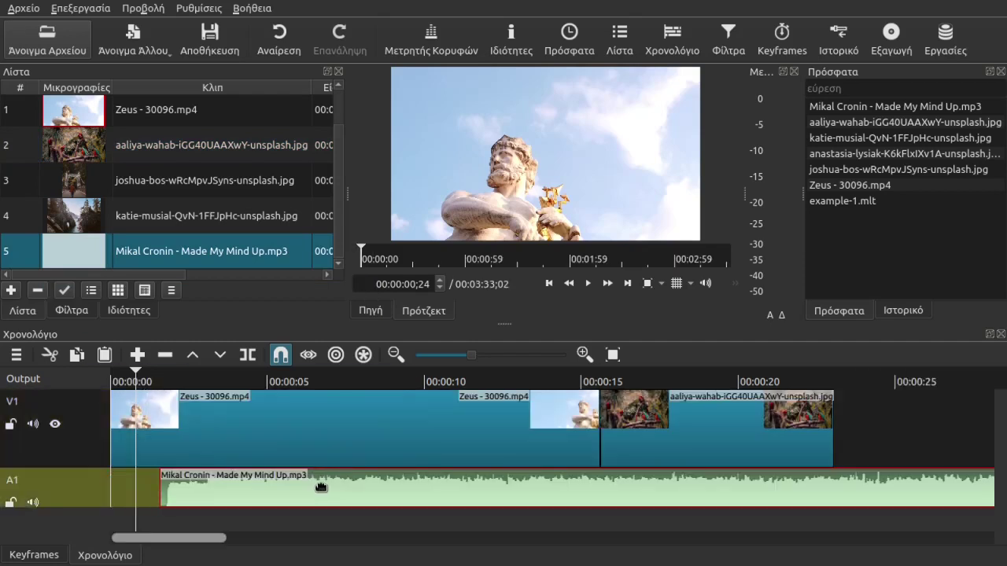
left_click_drag(321, 488, 262, 489)
mouse_move(213, 540)
left_mouse_down()
mouse_move(367, 546)
mouse_move(297, 558)
mouse_move(220, 543)
left_mouse_up()
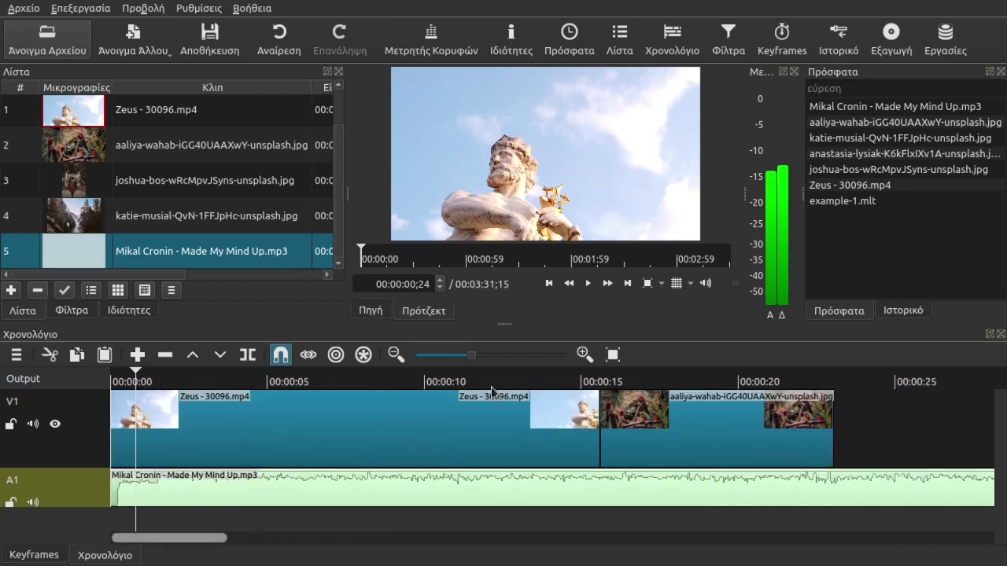
Trim the end of the music on the A1 track to match the end of the parrots photo
left_click(613, 356)
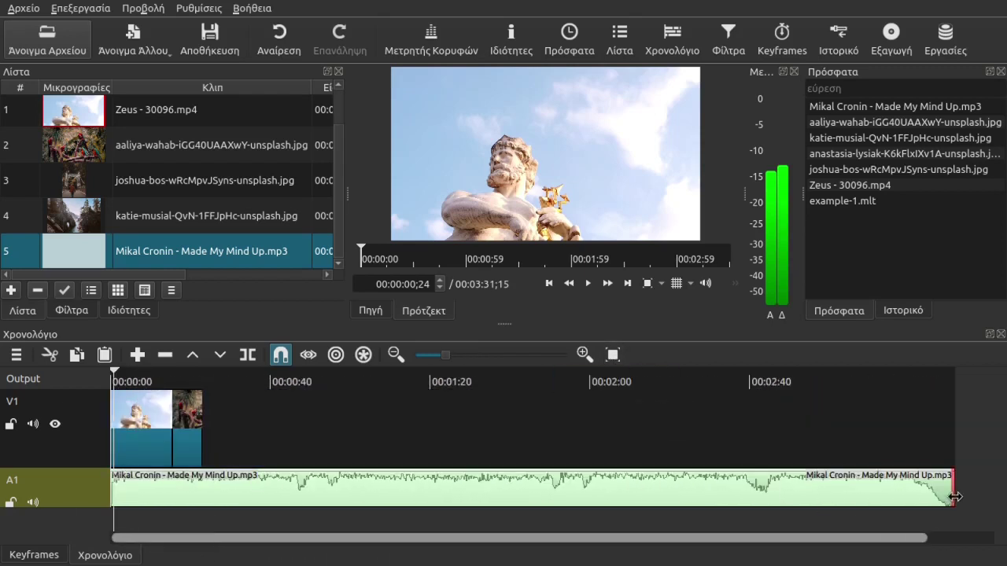
left_click_drag(952, 497, 206, 501)
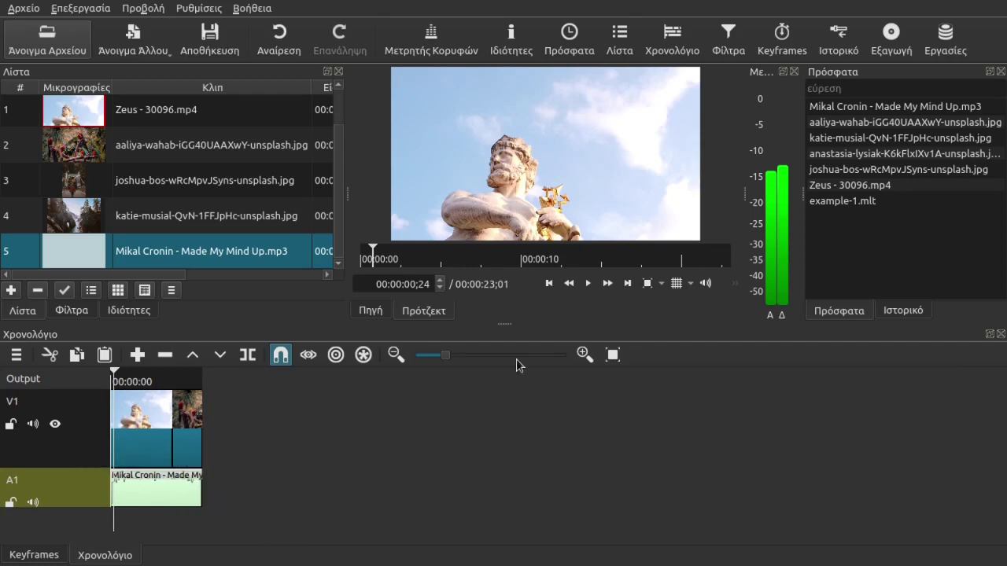
left_click(613, 356)
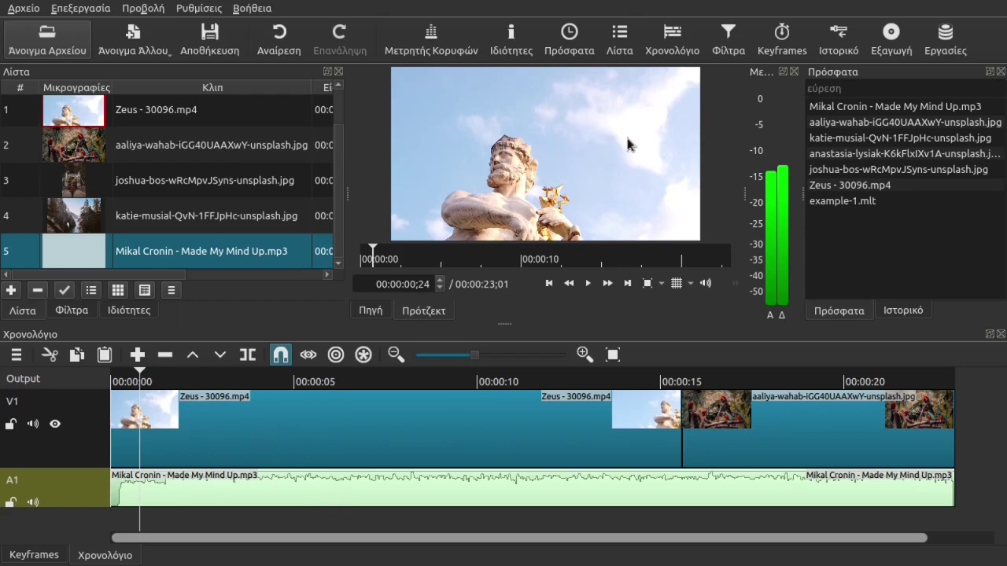
Show the export settings and widen their area so the presets and options fit
left_click(892, 39)
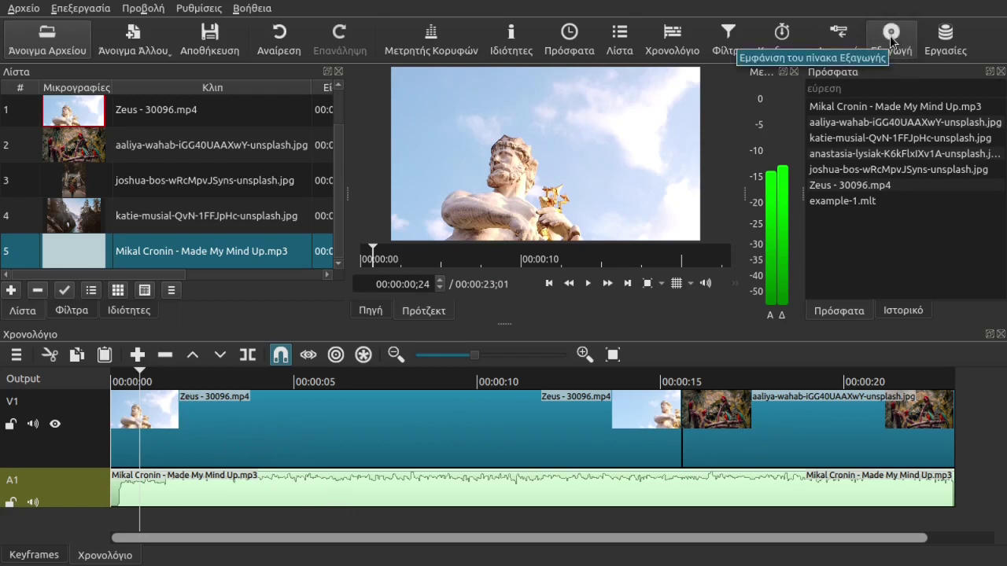
left_click(892, 39)
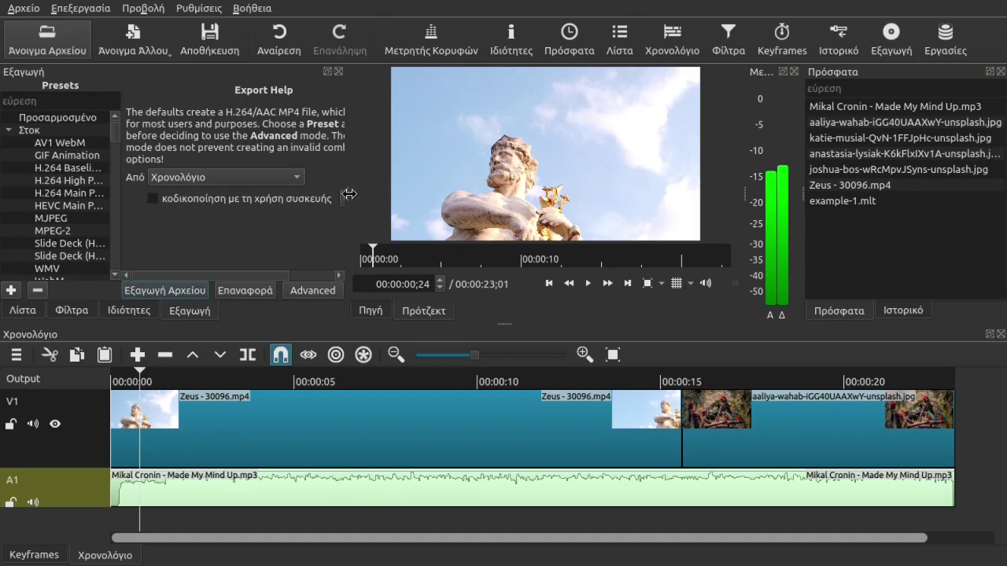
left_click_drag(347, 198, 595, 206)
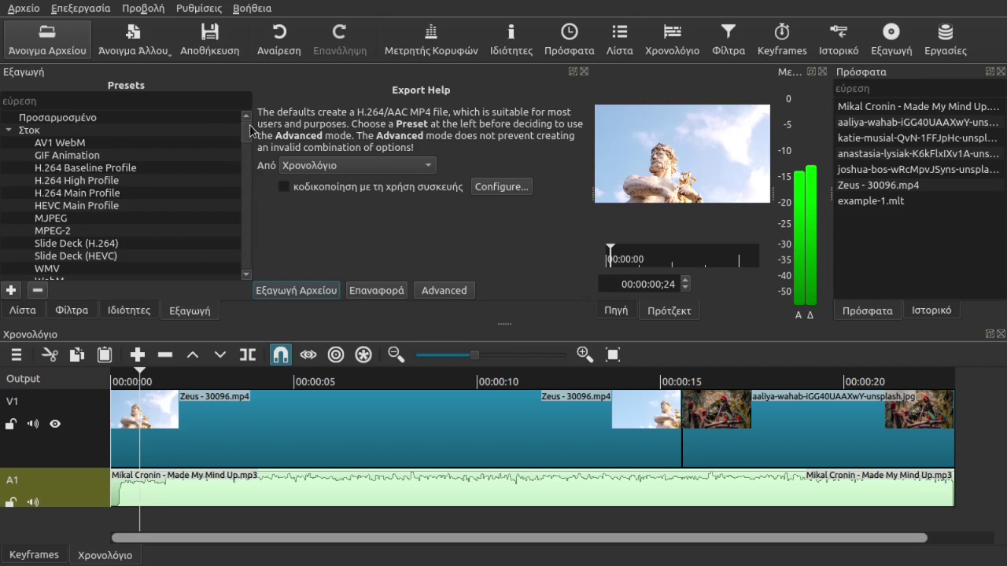
Choose προεπιλογή (default) at the end of the export preset list
left_click_drag(250, 126, 242, 255)
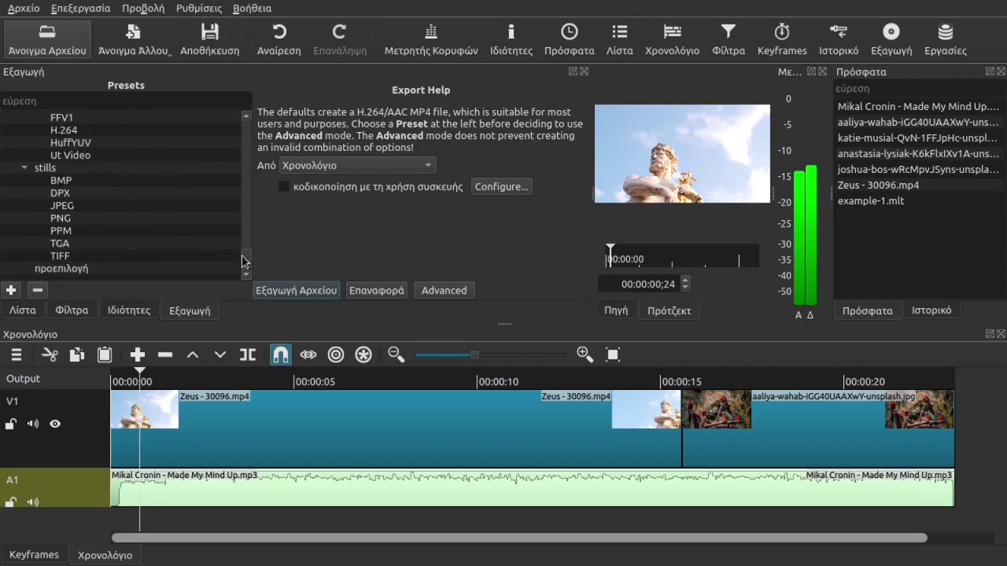
left_click(66, 267)
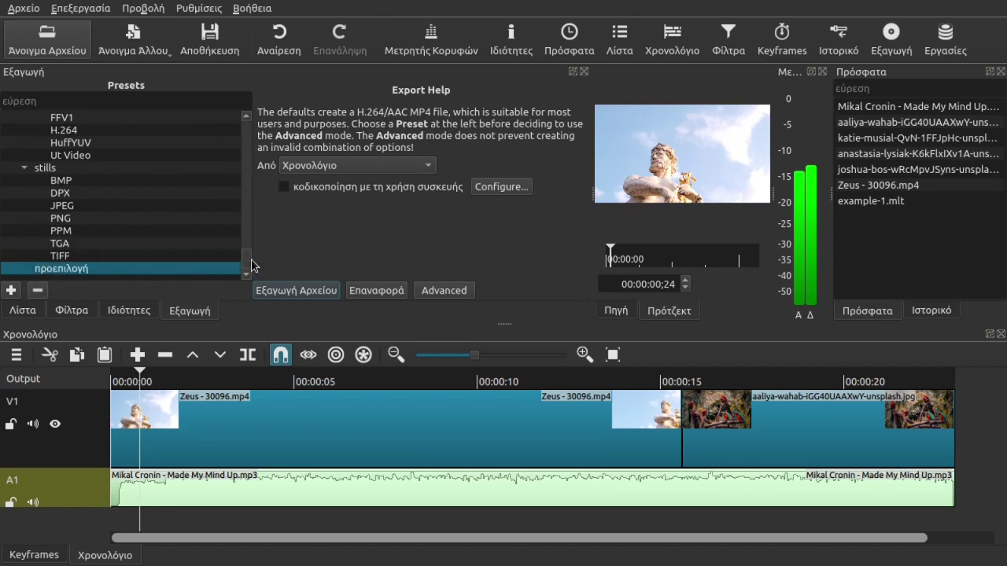
left_click_drag(249, 265, 259, 127)
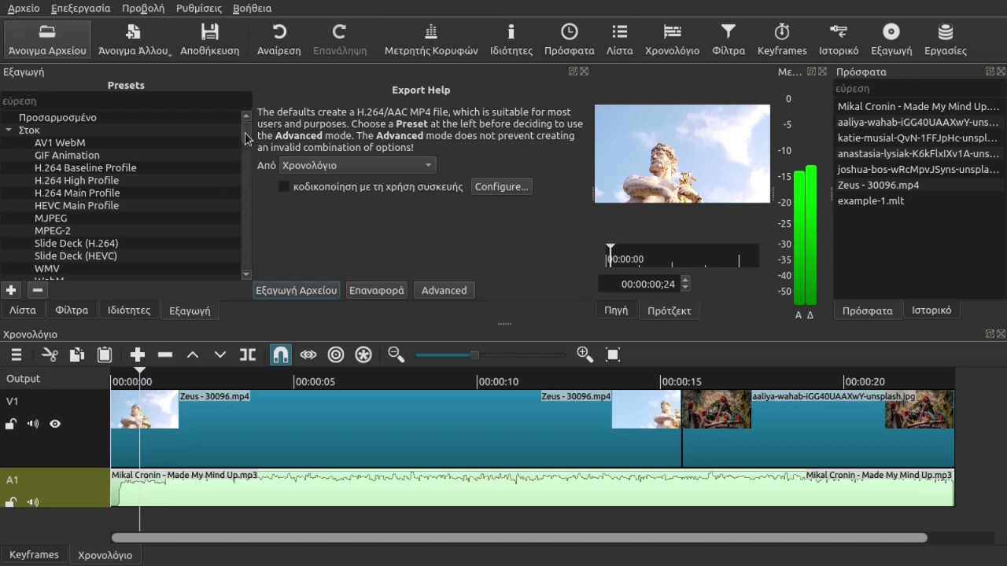
left_click(443, 292)
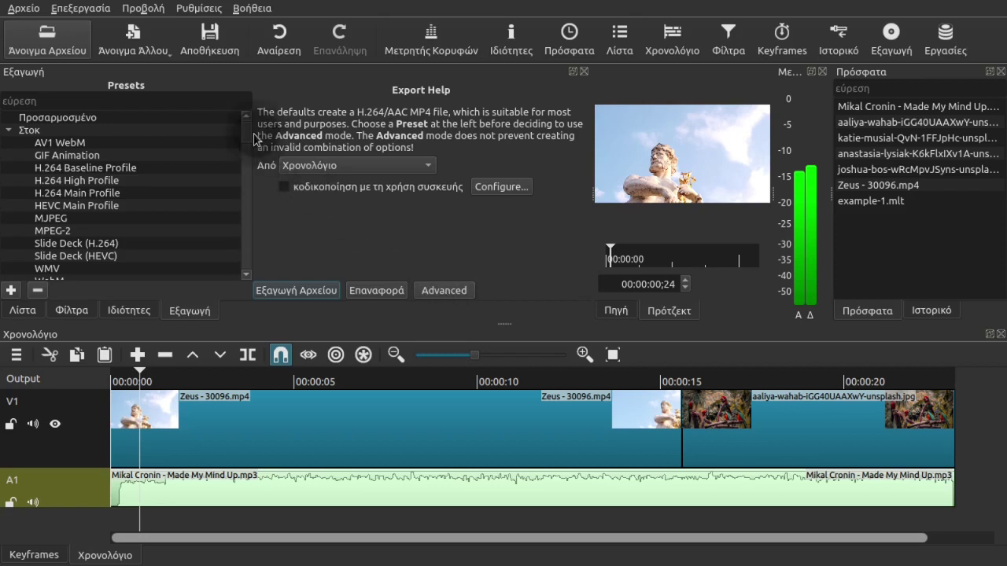
left_click_drag(249, 130, 252, 292)
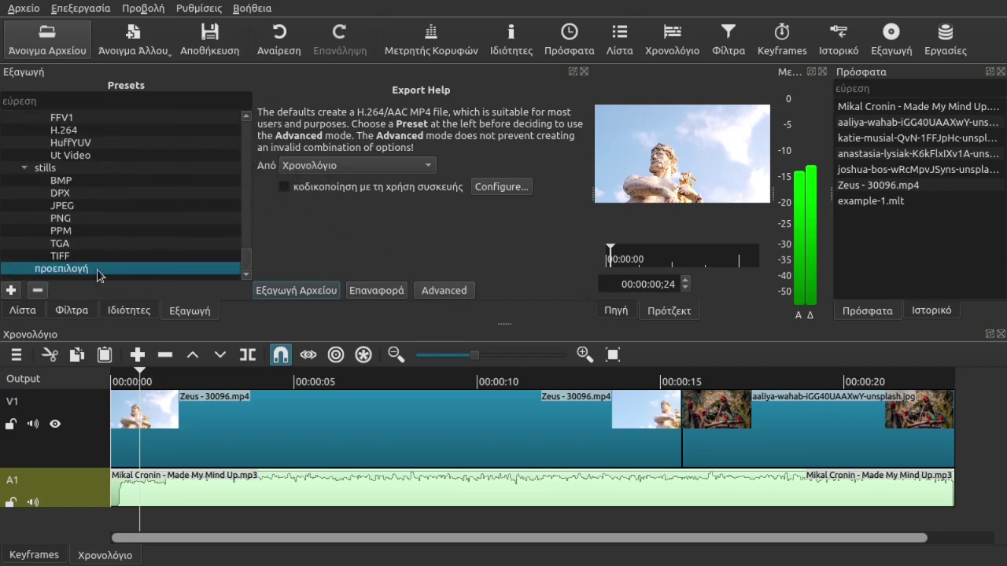
Show the advanced export settings and review the video, codec, audio and other options
left_click(445, 293)
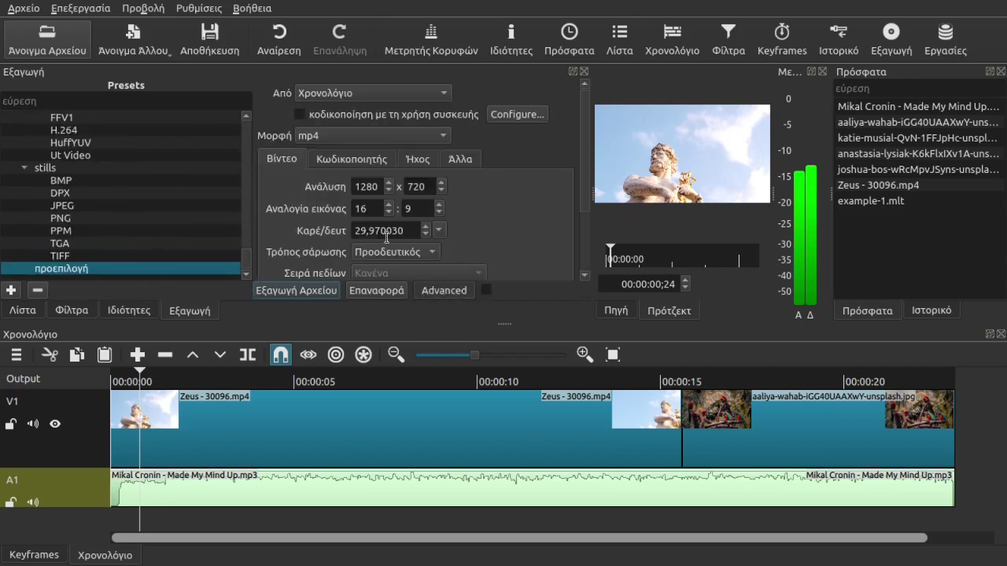
left_click_drag(585, 179, 514, 203)
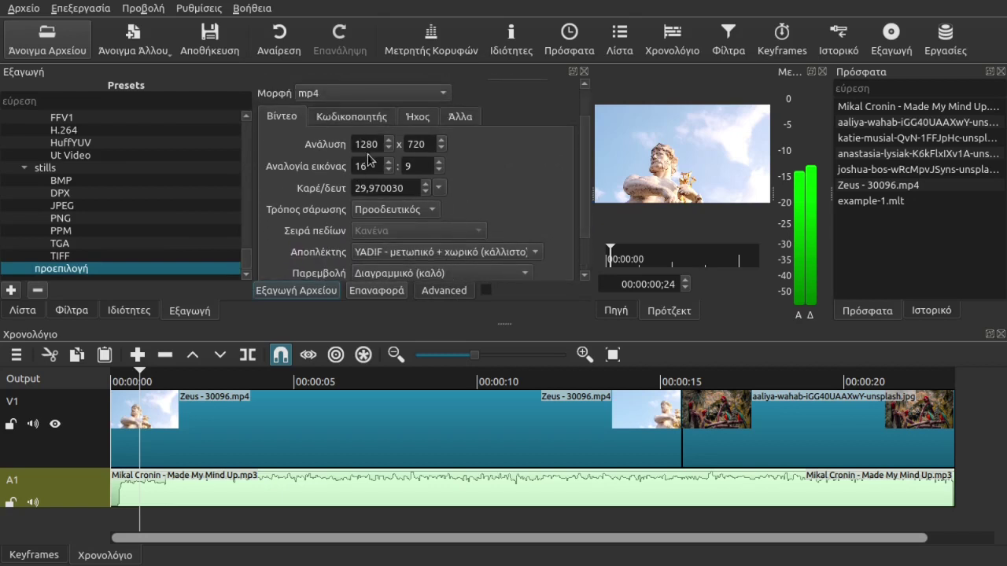
left_click(347, 120)
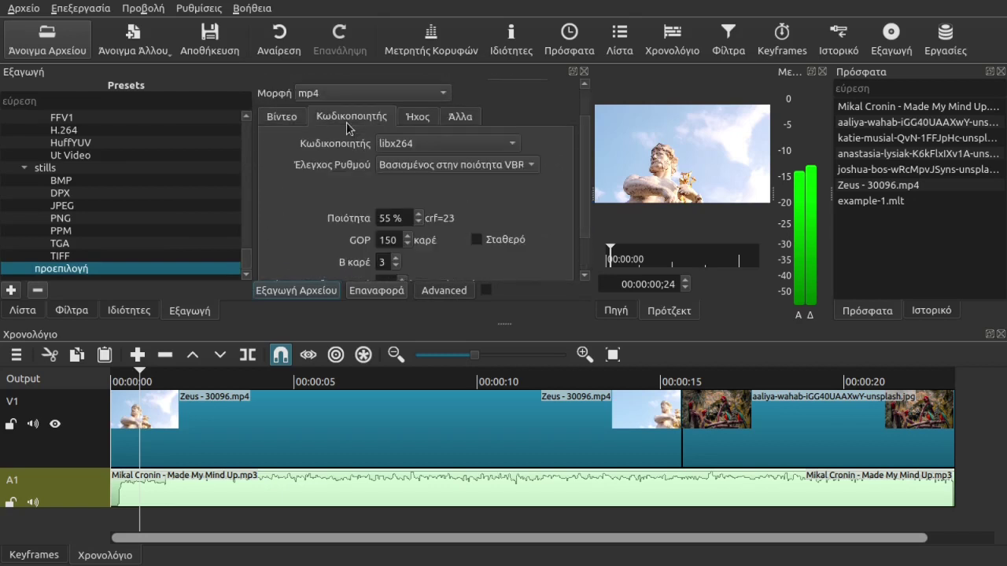
left_click(418, 120)
left_click(460, 116)
left_click(281, 116)
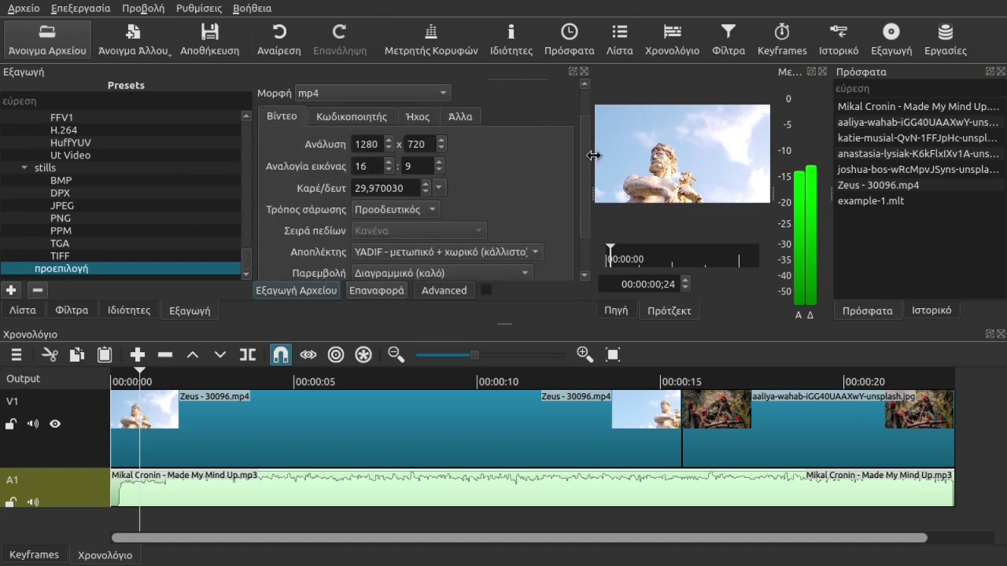
left_click_drag(585, 155, 588, 236)
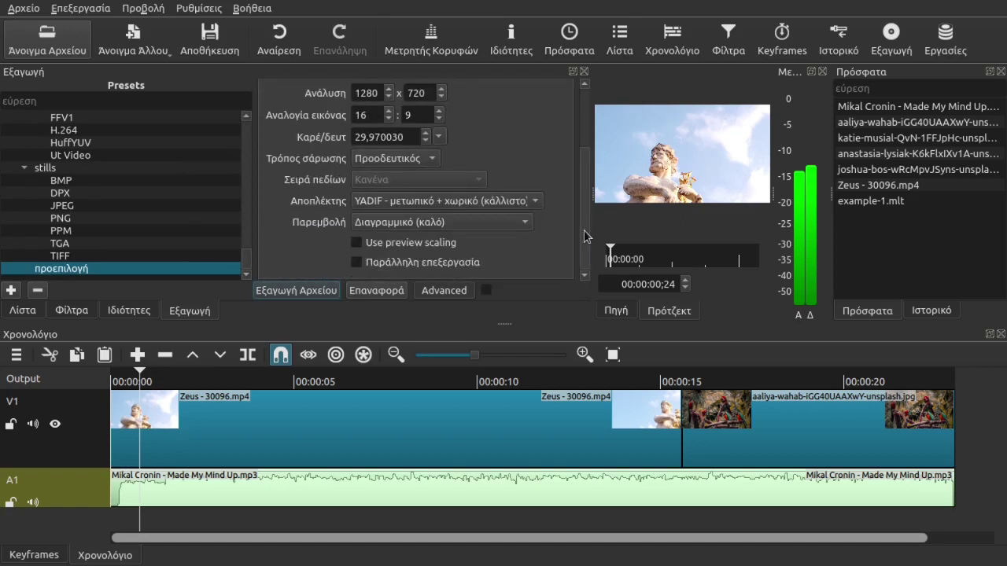
left_click(298, 289)
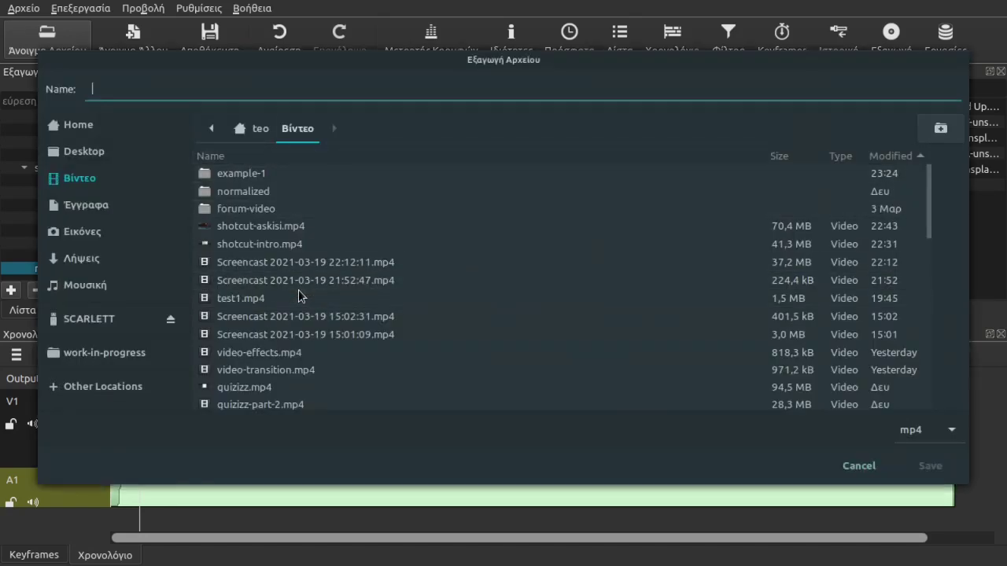
type("e")
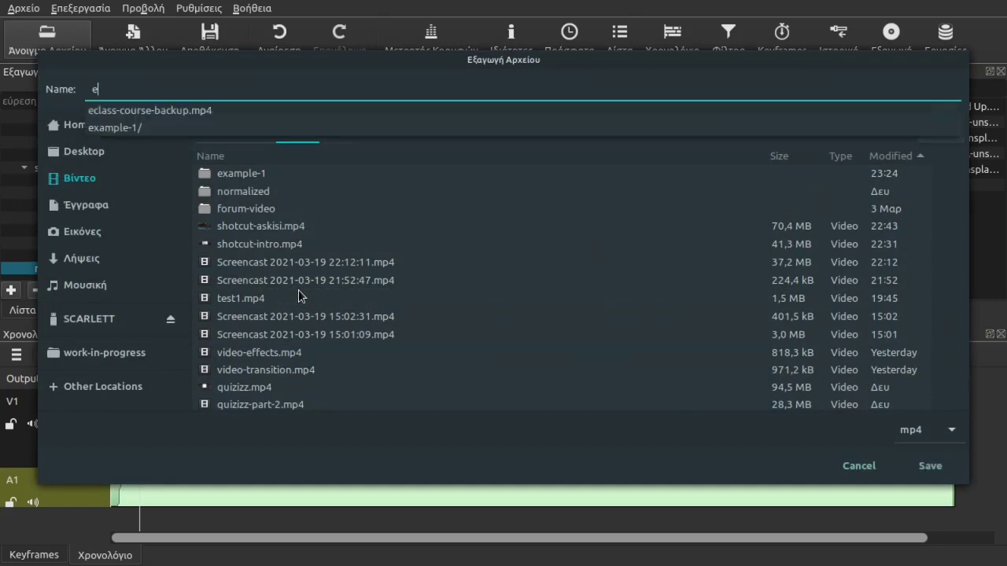
type("xample-1")
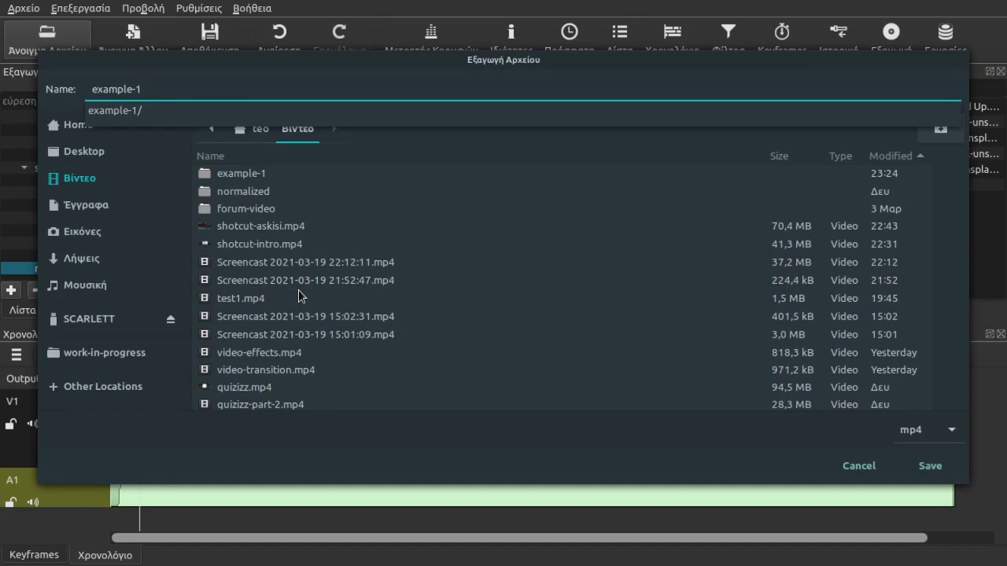
key("Return")
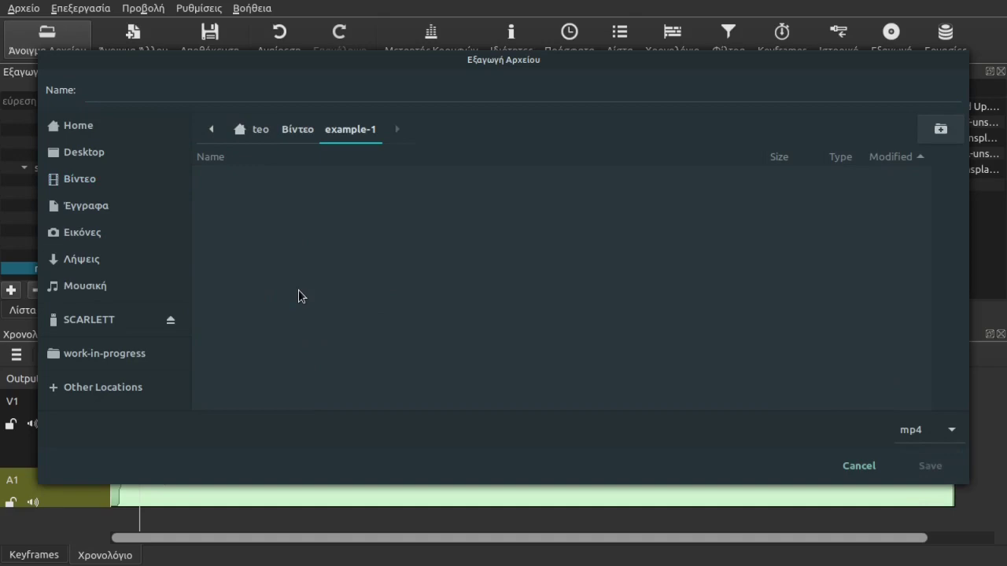
key("Escape")
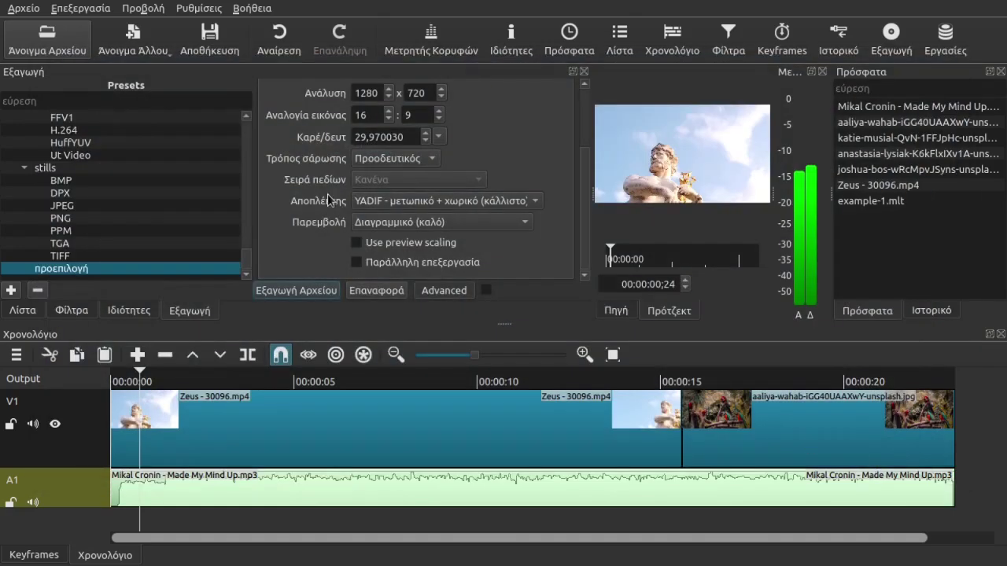
Export the timeline as an mp4 file named example-111 in the Βίντεο folder
left_click(310, 291)
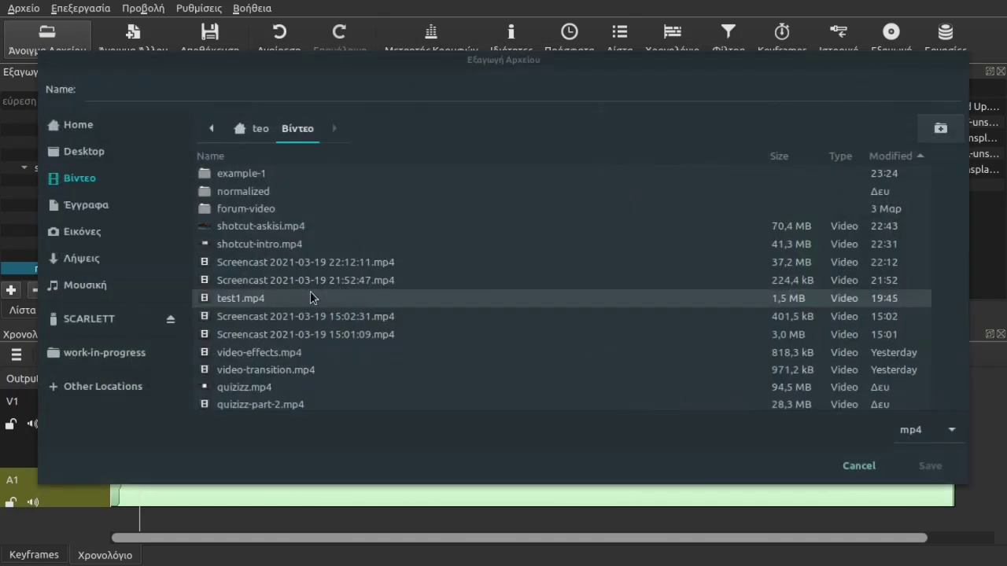
left_click(136, 90)
type("example-")
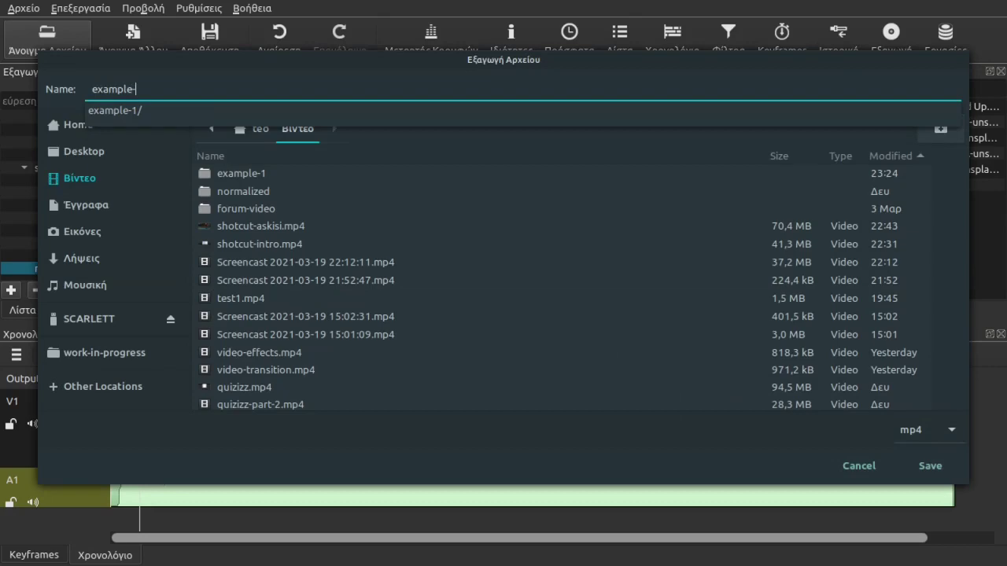
type("111")
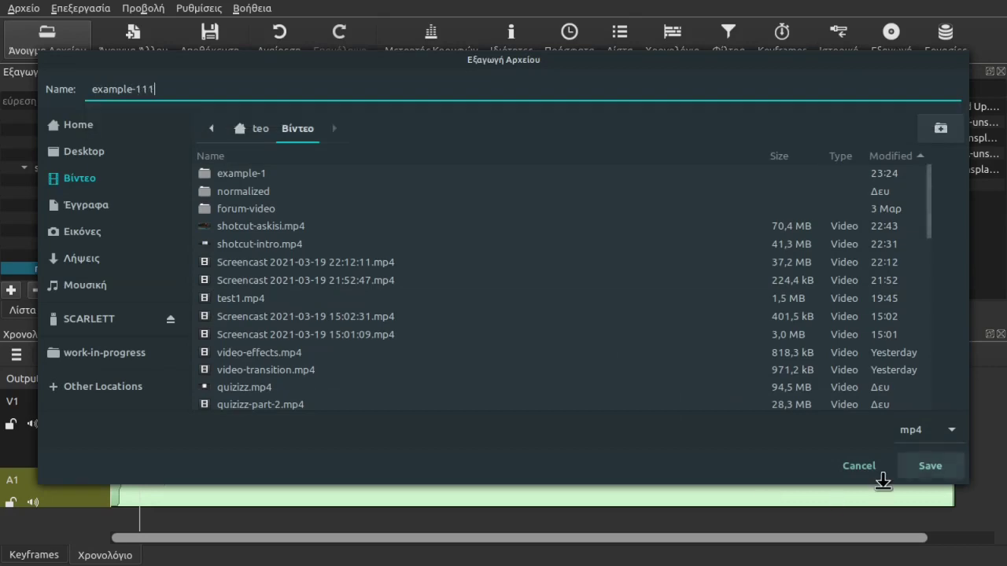
left_click(883, 481)
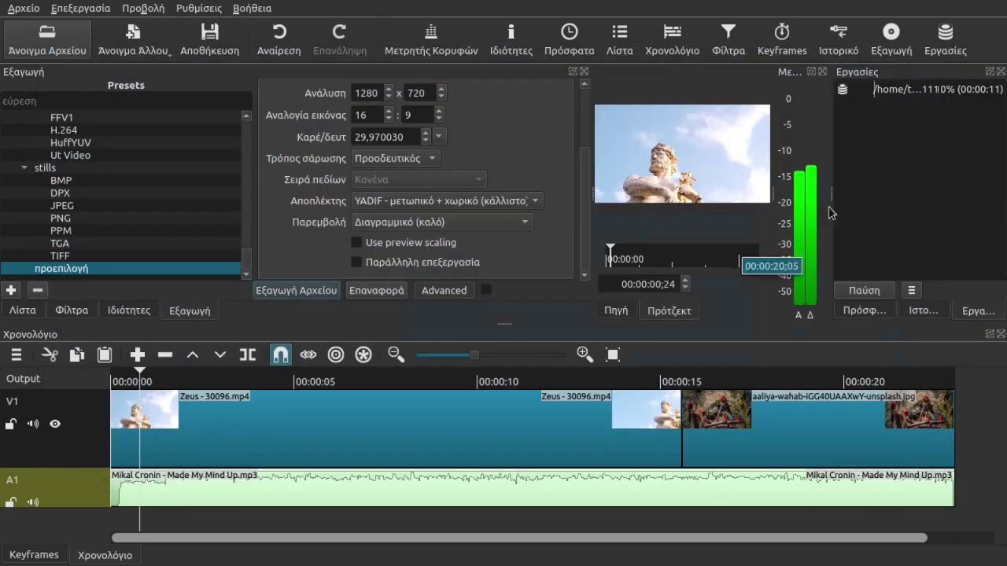
Show the finished example-111.mp4 export job's file in its folder, and close the file manager window
left_click(918, 94)
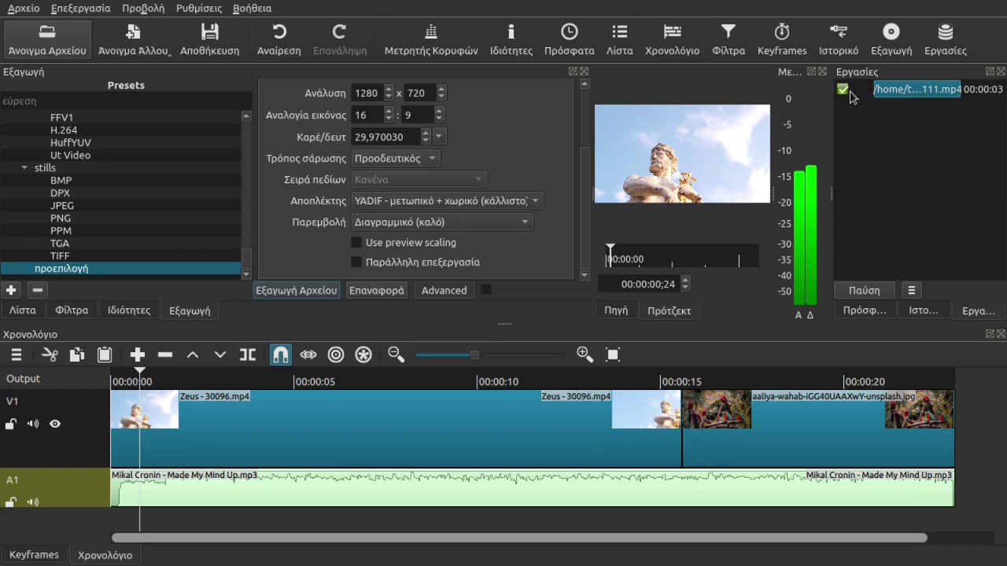
right_click(889, 82)
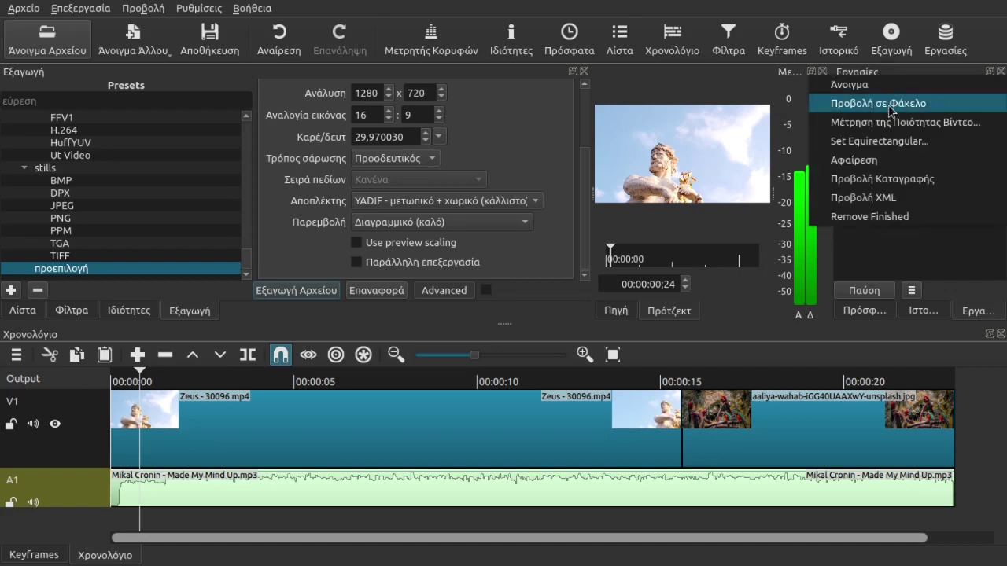
left_click(889, 105)
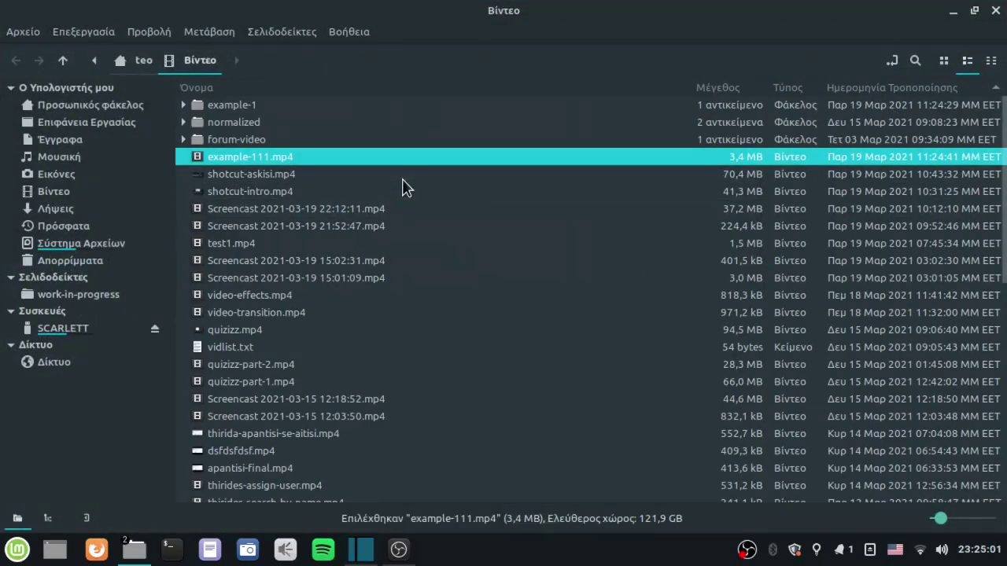
left_click(996, 10)
Open the exported example-111.mp4 from its finished job for playback, and switch back to the playlist (Λίστα)
right_click(904, 93)
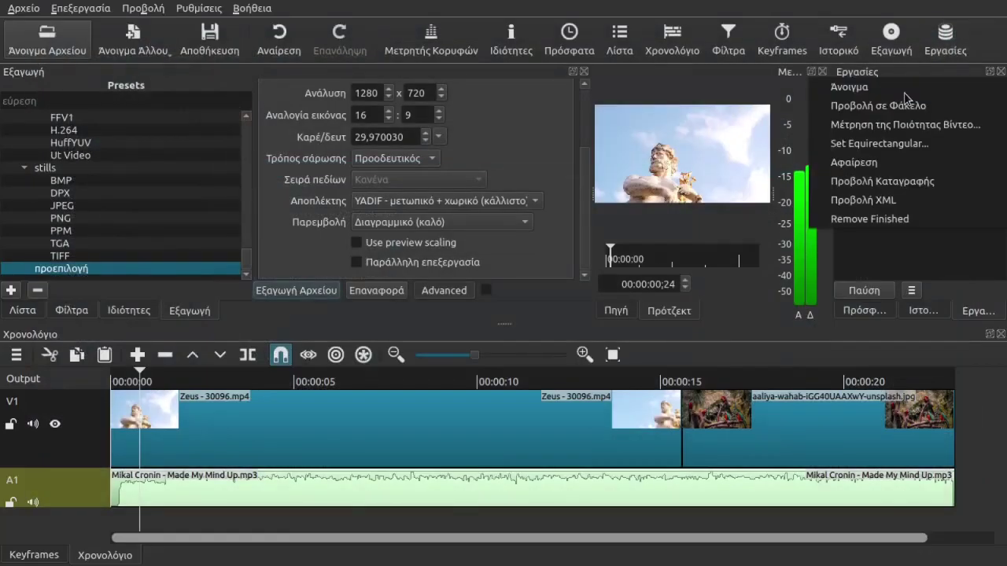
left_click(904, 92)
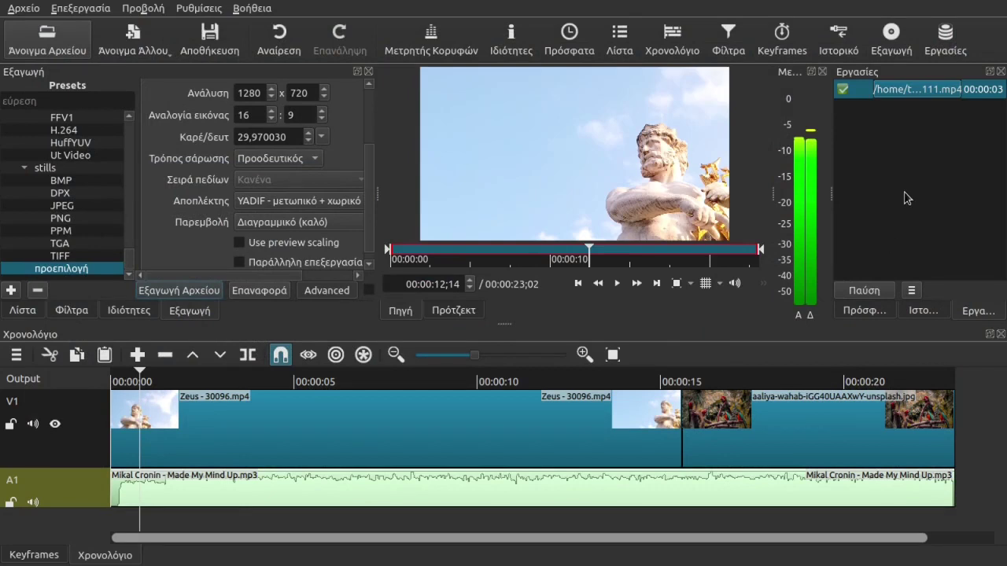
key("alt+1")
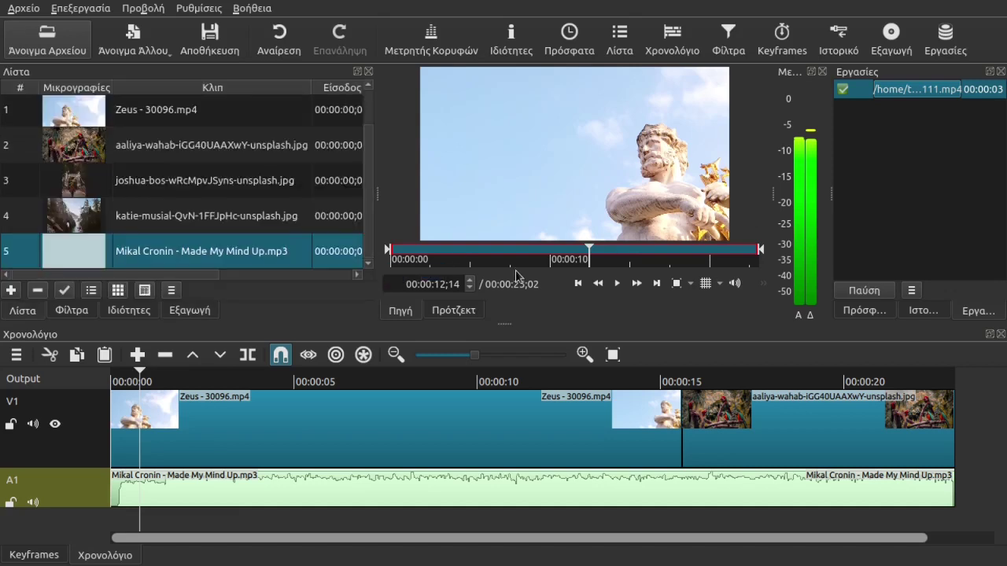